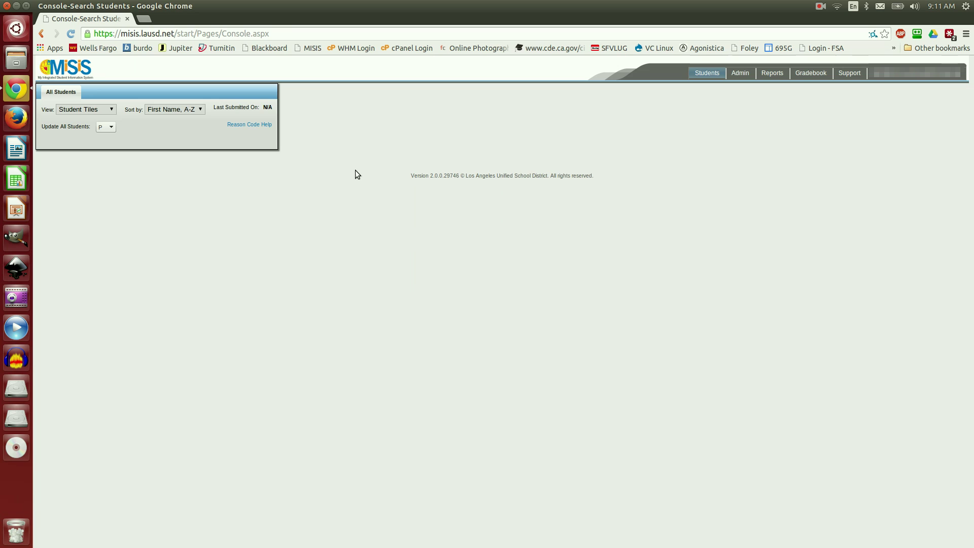
Open the DIG IMAG SH 1A gradebook roster for 2014-2015 GP 1
left_click(811, 75)
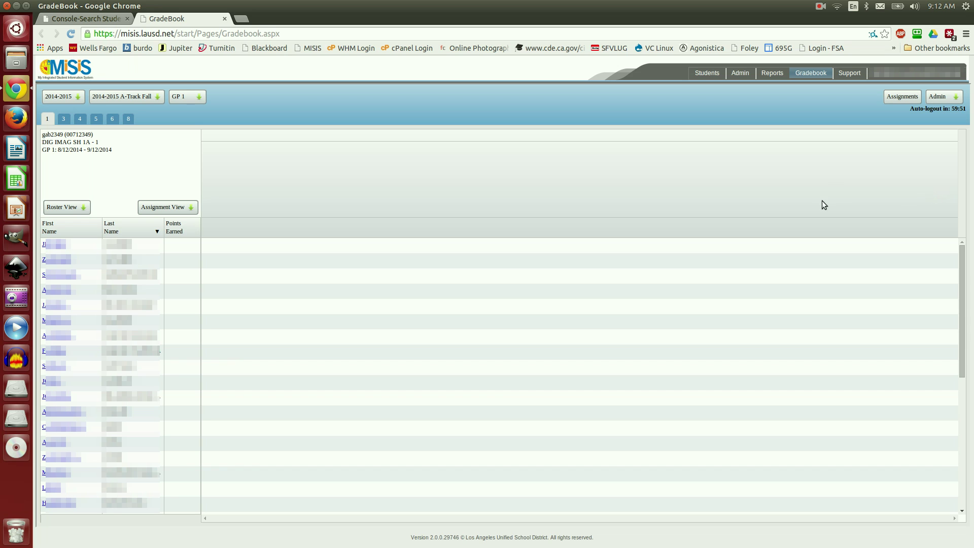
Open Manage Grading Scales from the Admin menu to view the Default scale
left_click(947, 100)
left_click(947, 101)
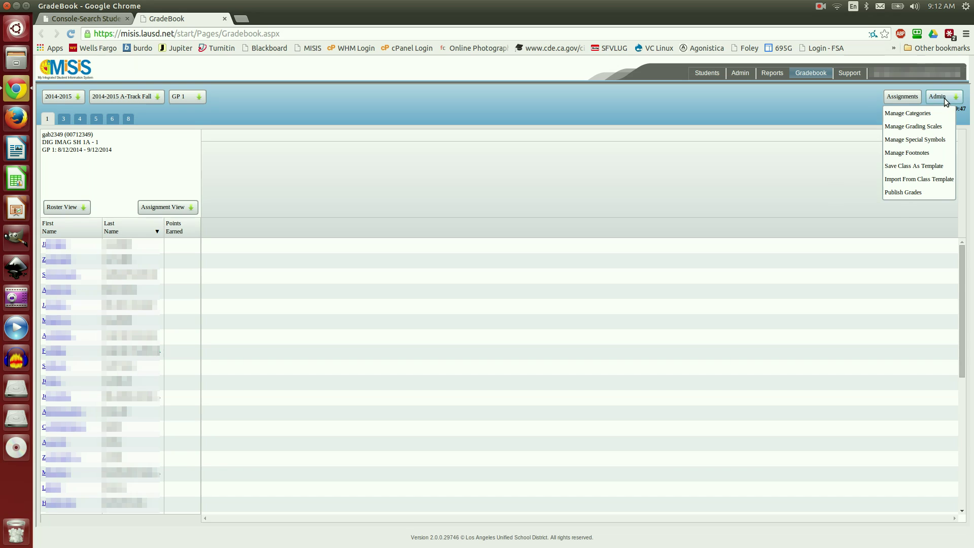
left_click(922, 128)
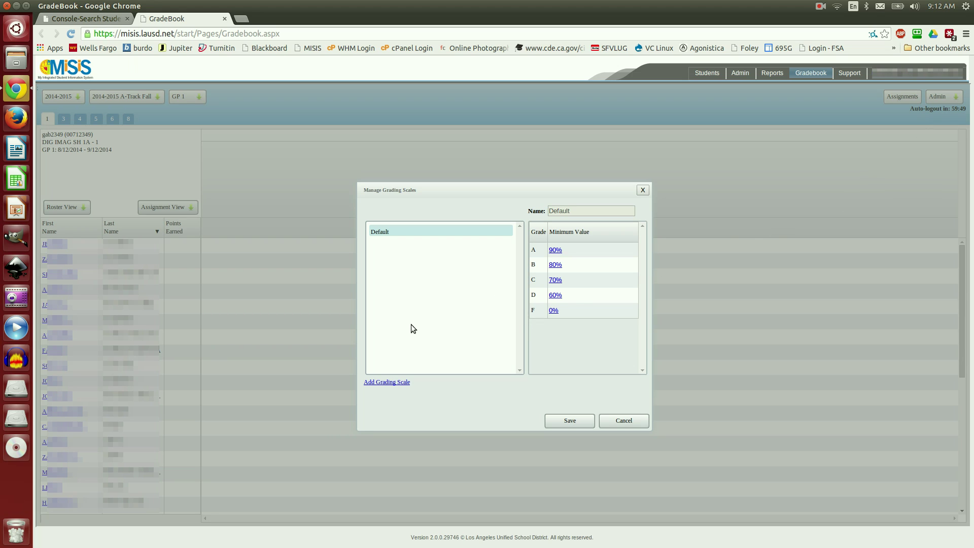
Add a new grading scale named 'End of Semester' with an A minimum of 89.5
left_click(387, 384)
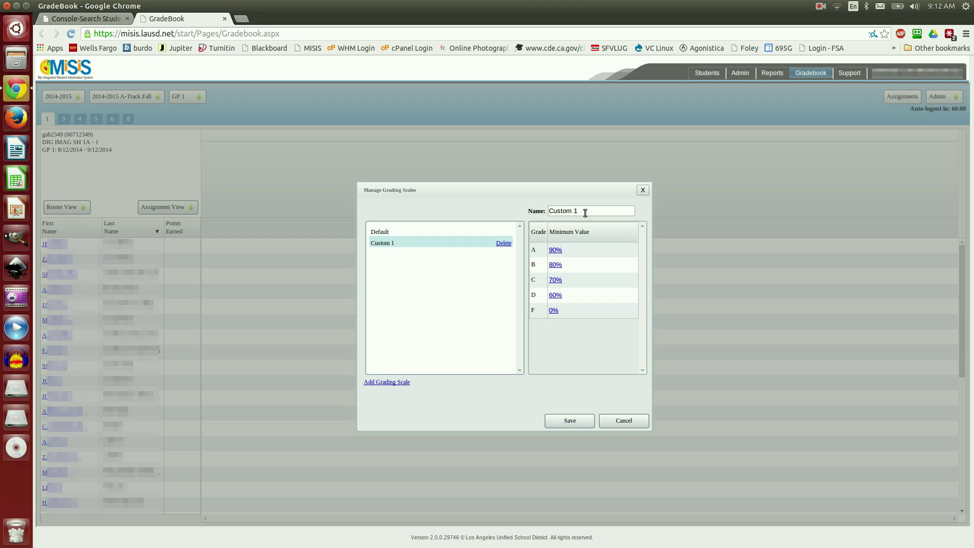
left_click_drag(588, 211, 531, 211)
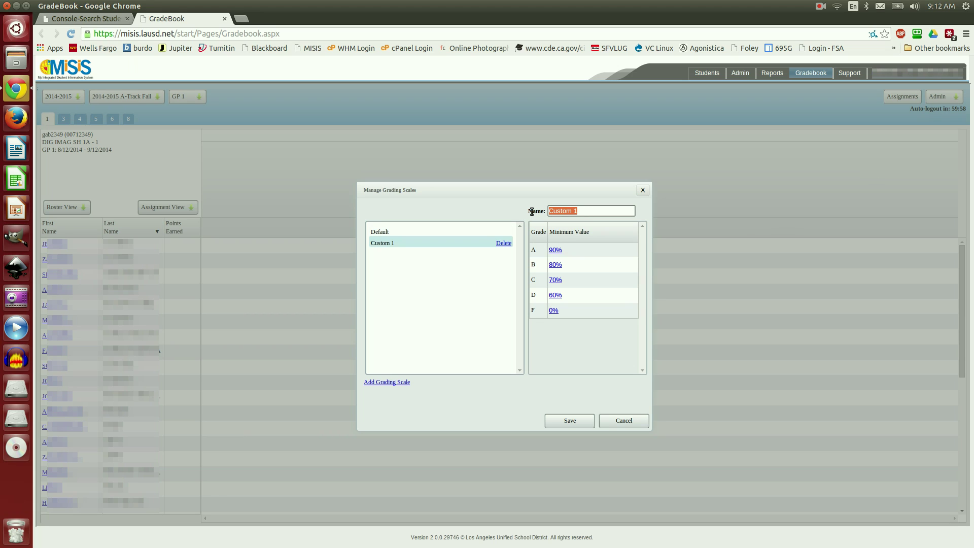
type("End of Semester")
left_click(570, 253)
left_click_drag(570, 253, 546, 252)
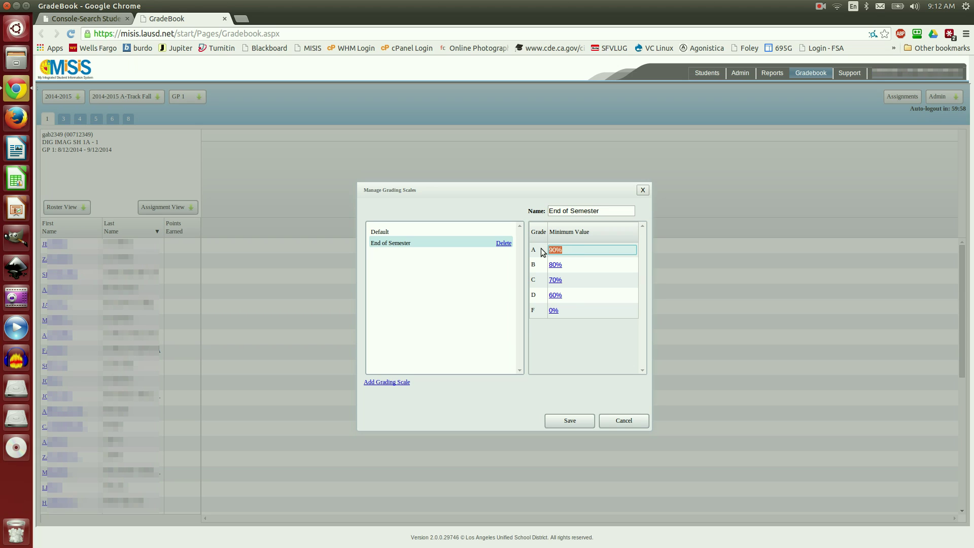
type("89.5")
Set the B, C and D minimums to 79.5, 69.5 and 59.5, and save the scale
left_click(571, 265)
left_click(571, 266)
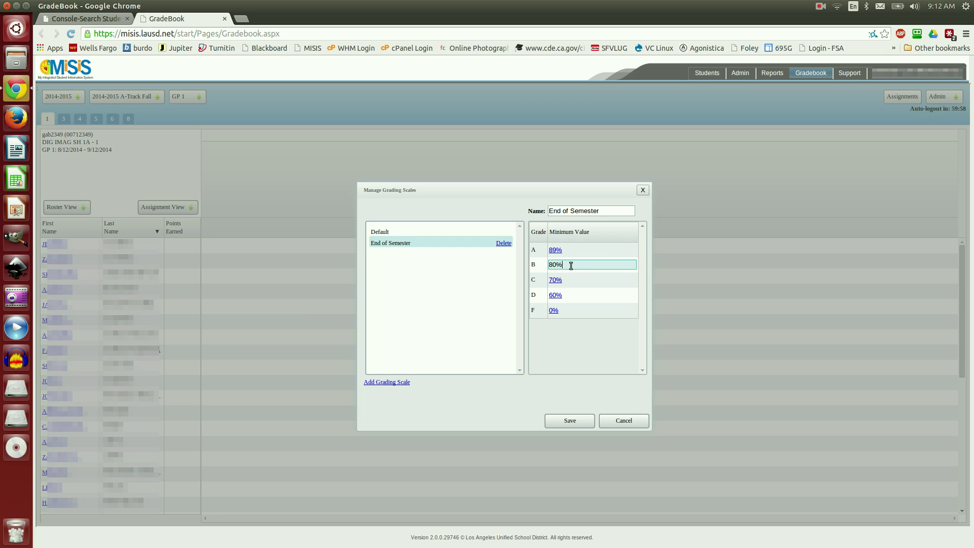
left_click_drag(568, 265, 542, 265)
type("79.5")
left_click(566, 281)
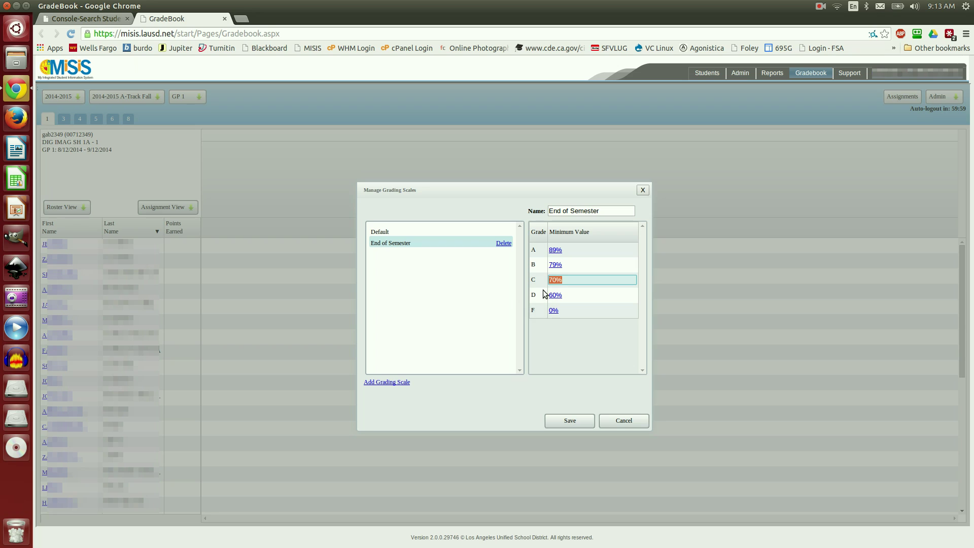
type("69.5")
left_click(569, 296)
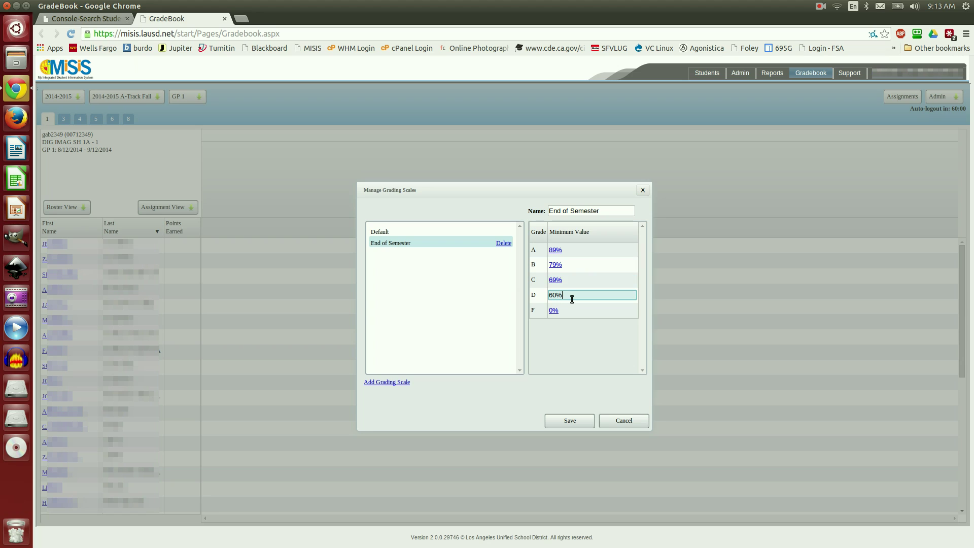
type("59.5")
left_click(565, 421)
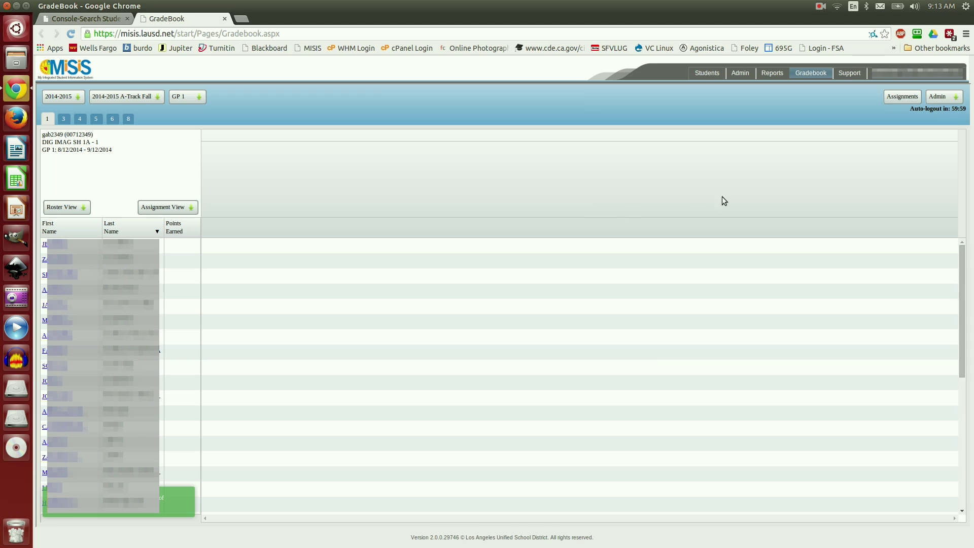
Delete the Projects, Quizzes and Tests categories in Manage Categories
left_click(942, 97)
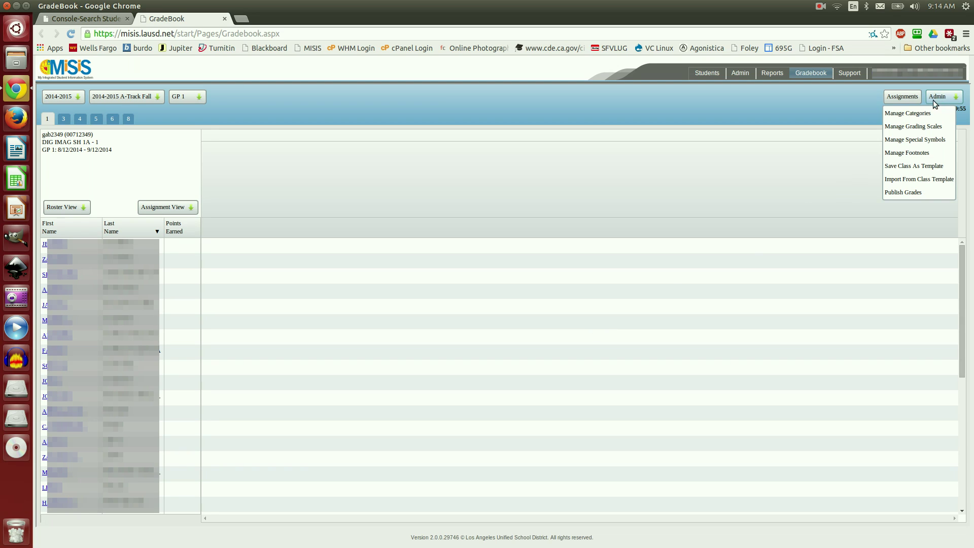
left_click(918, 114)
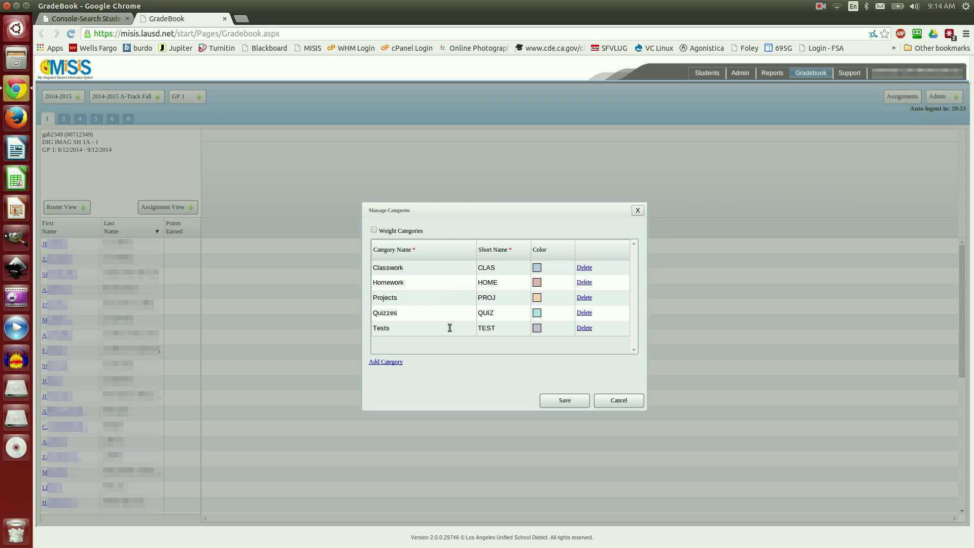
left_click(585, 298)
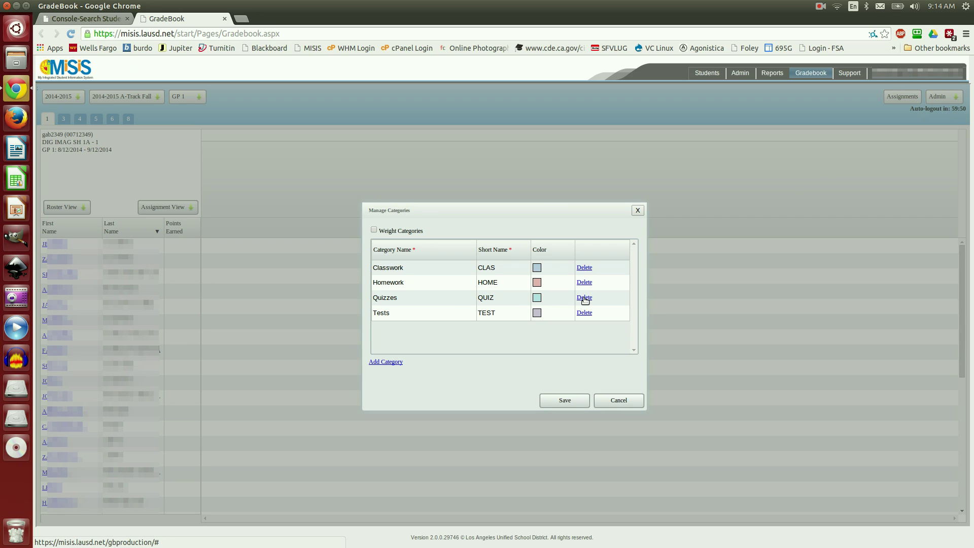
left_click(585, 298)
left_click(585, 298)
Add a new category named 'Final' with short name 'FIN'
left_click(399, 362)
left_click(409, 268)
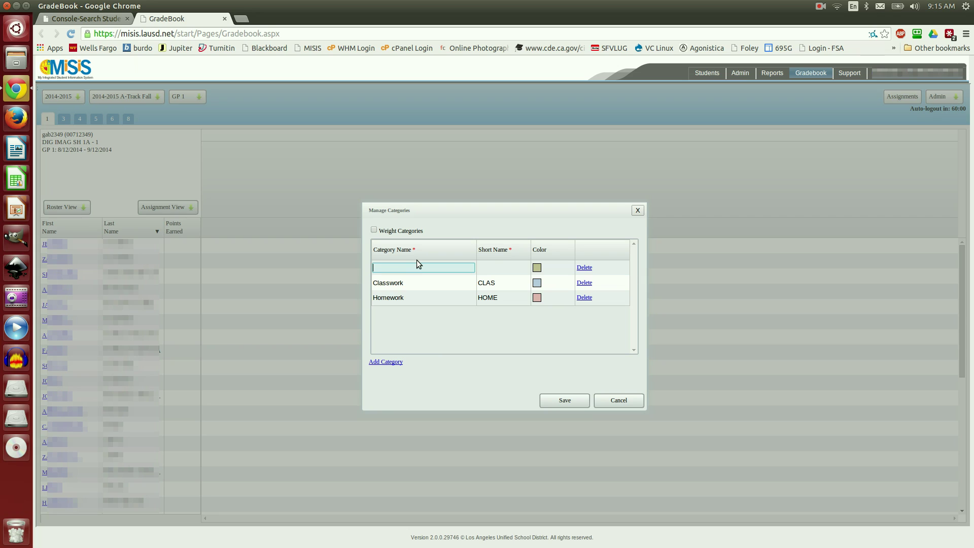
type("Final")
left_click(490, 267)
type("FIN")
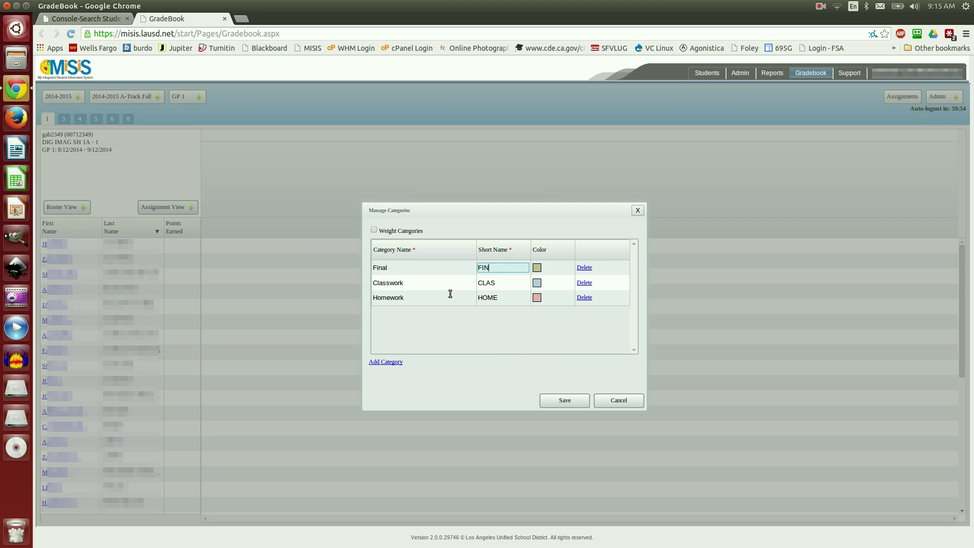
Turn on weighted categories and enter weights Final 15, Classwork 80, Homework 10
left_click(375, 231)
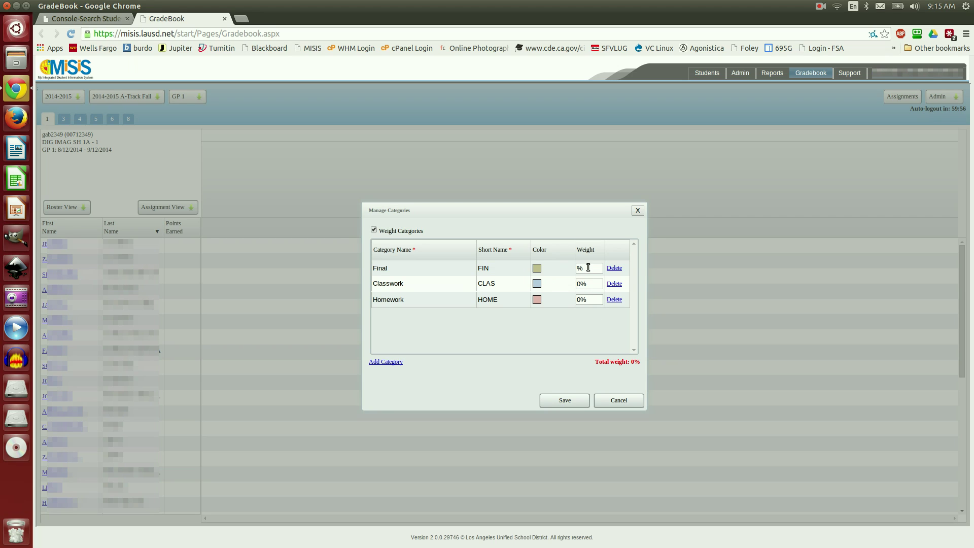
left_click_drag(588, 267, 581, 268)
type("15")
left_click_drag(578, 284, 587, 287)
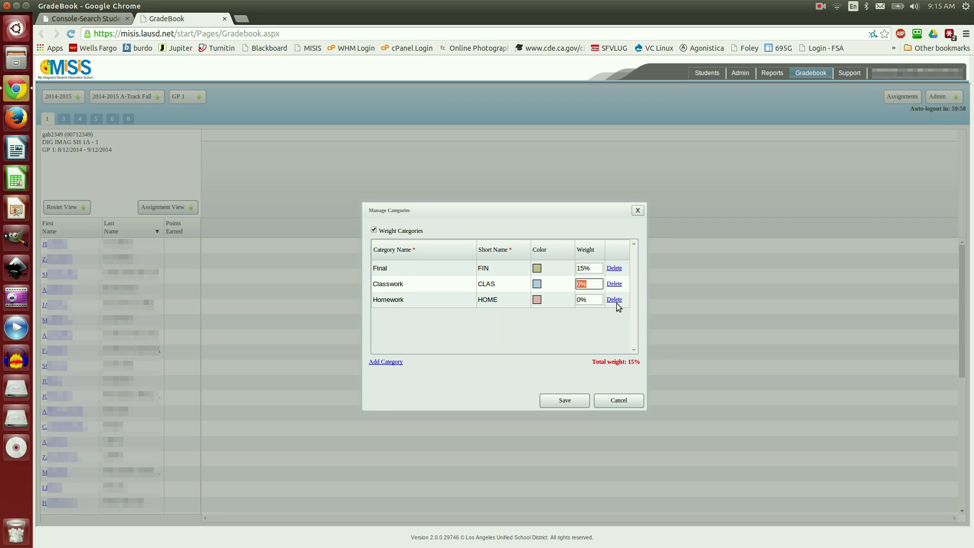
type("80")
left_click(595, 299)
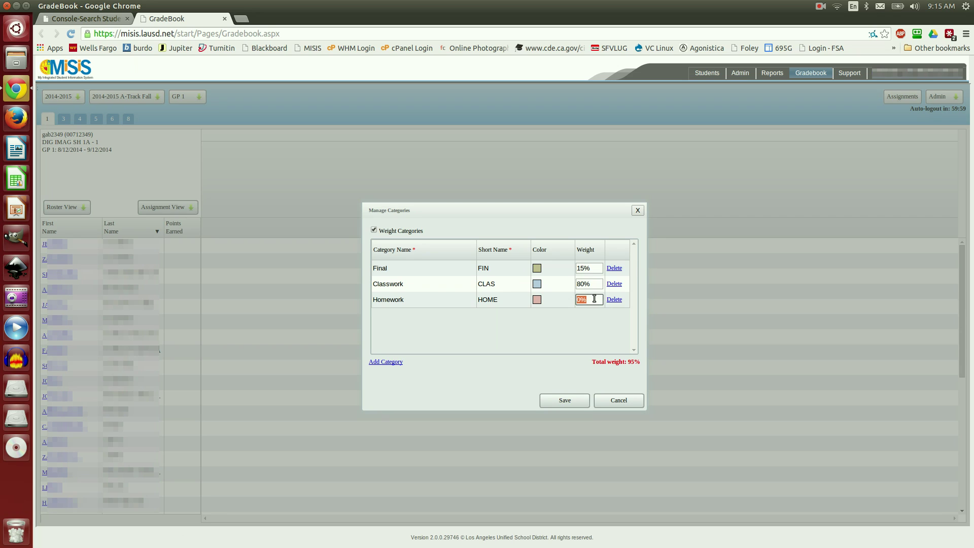
type("10")
left_click(606, 318)
Correct the Classwork weight to 75 for a 100% total and save the categories
double_click(595, 288)
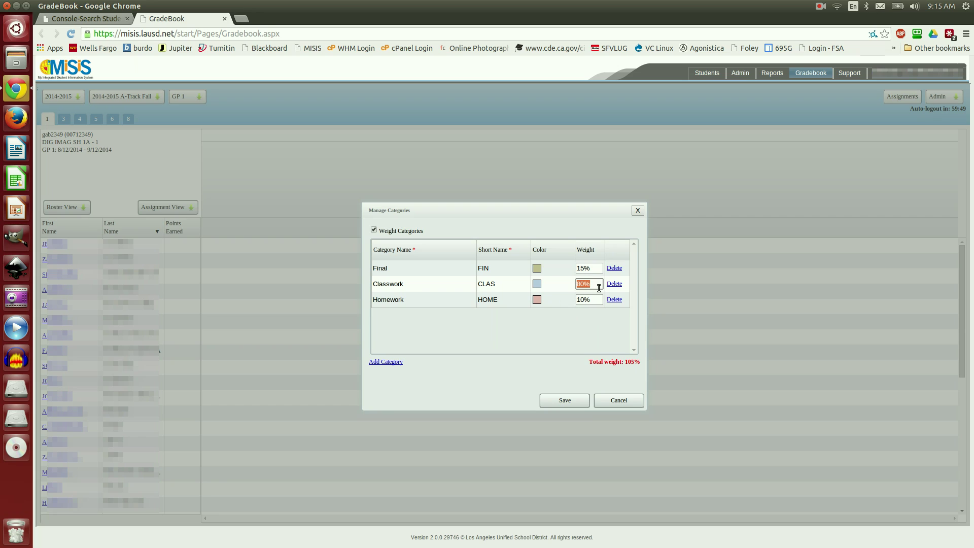
type("75")
left_click(611, 322)
left_click(574, 399)
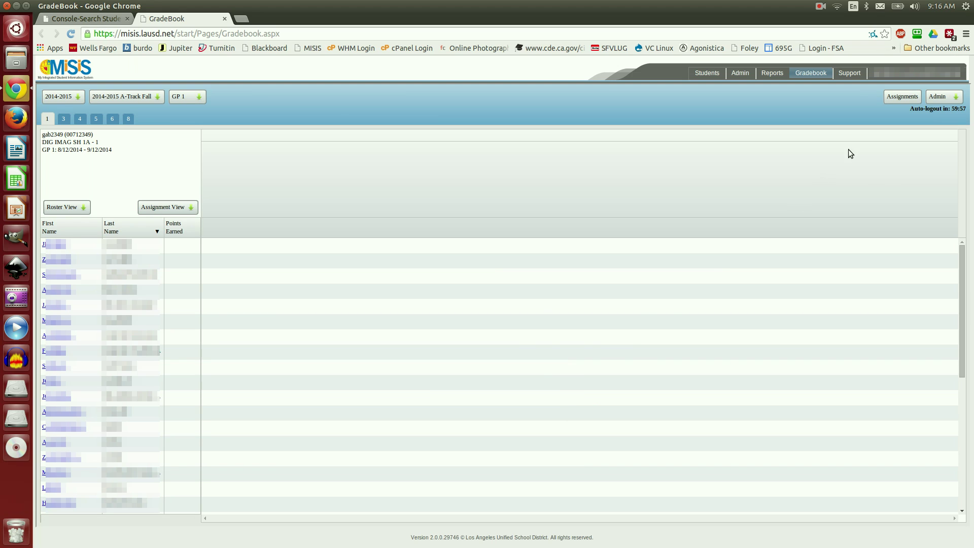
Add a Homework assignment titled 'Rules & AUP' with a max score of 100
left_click(896, 99)
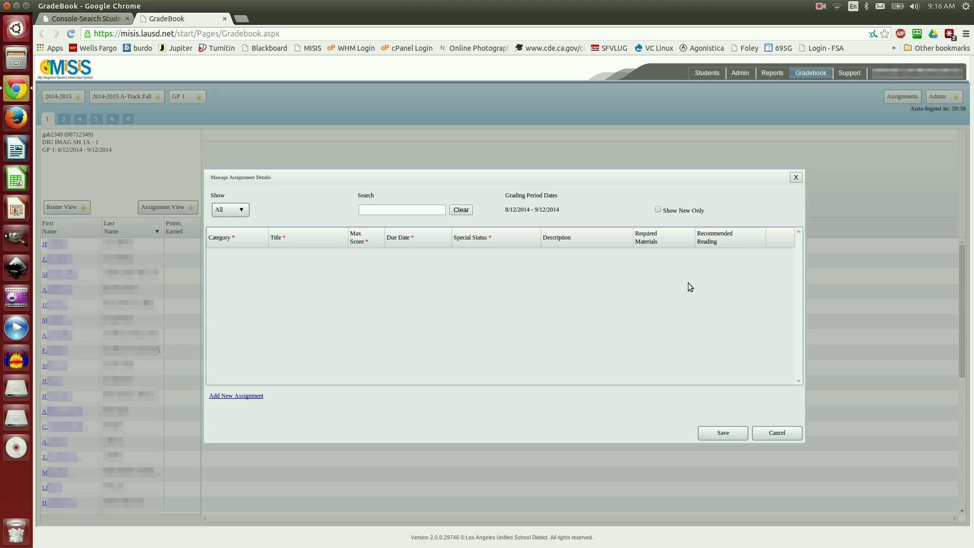
left_click(256, 396)
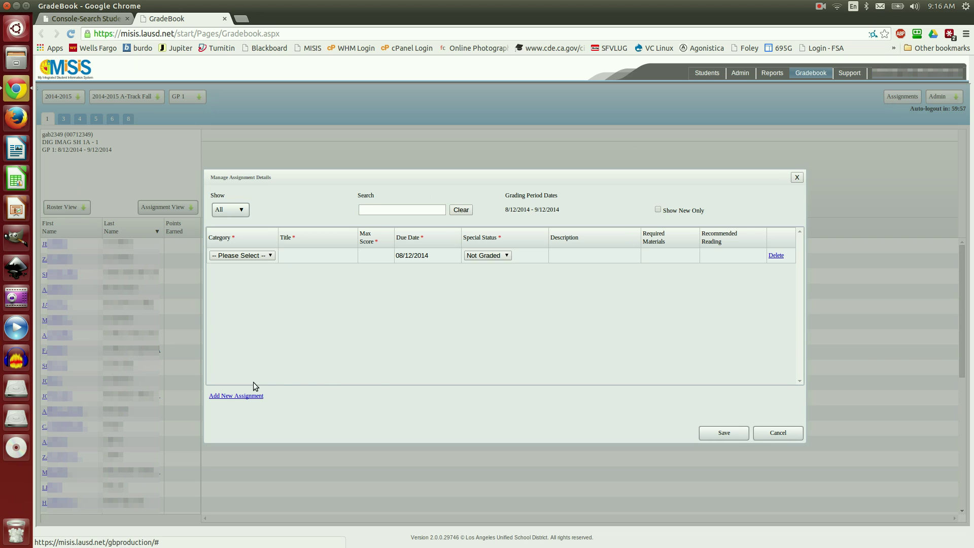
left_click(257, 257)
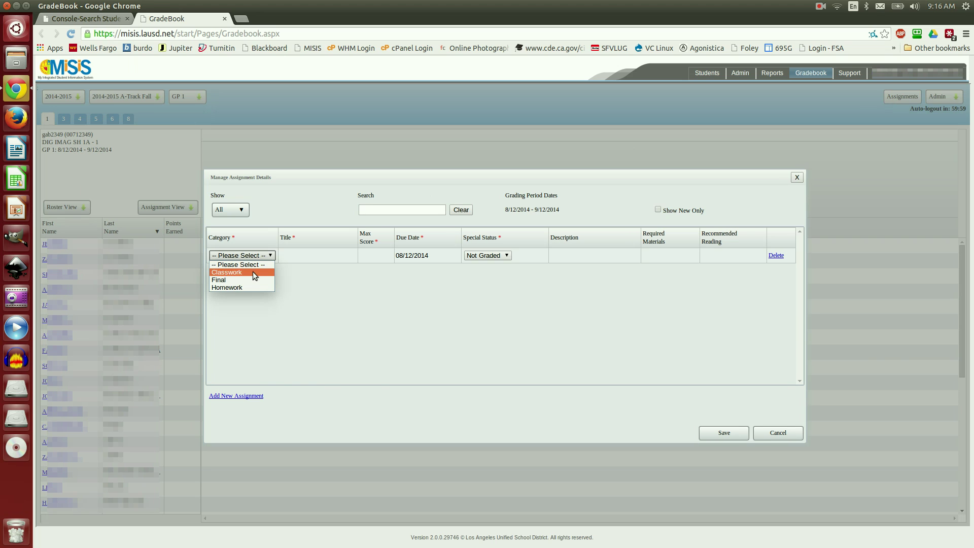
left_click(249, 289)
left_click(294, 258)
type("Rules & ")
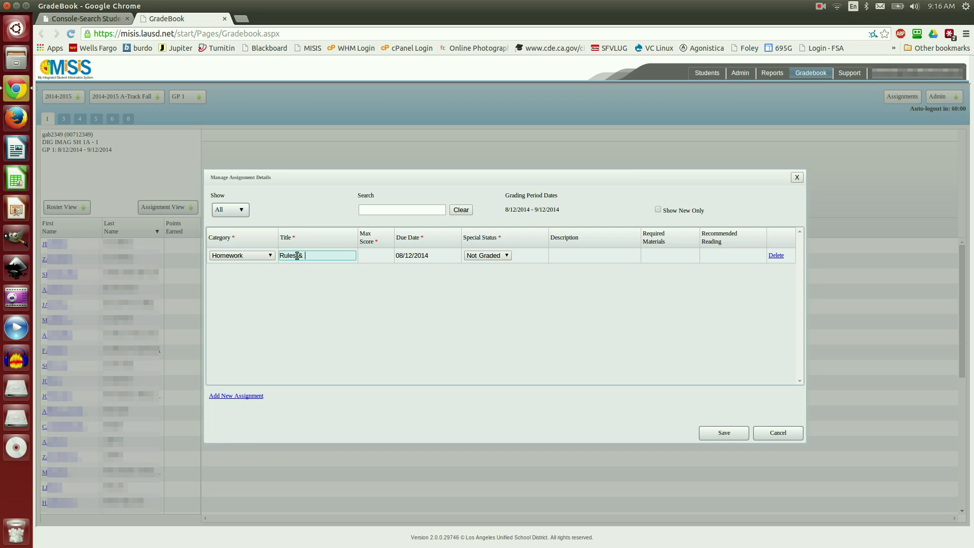
type("AUP")
key("Tab")
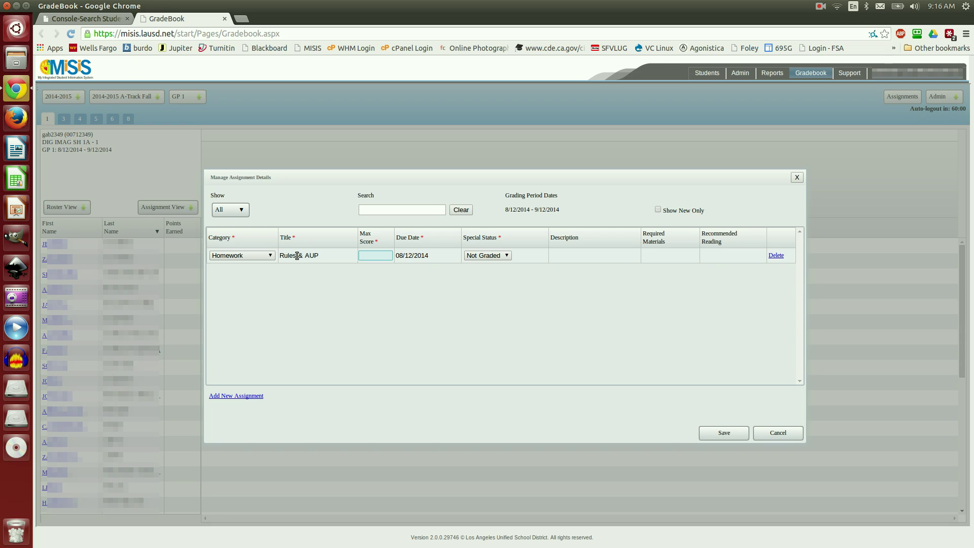
type("100")
Set its due date to 08/14/2014 and status to Standard, then save the assignments
key("Tab")
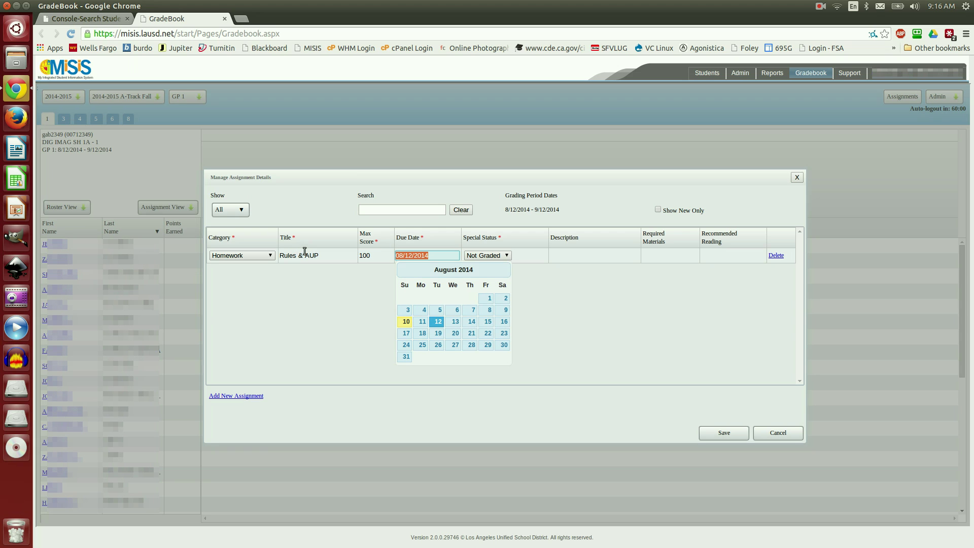
left_click(471, 323)
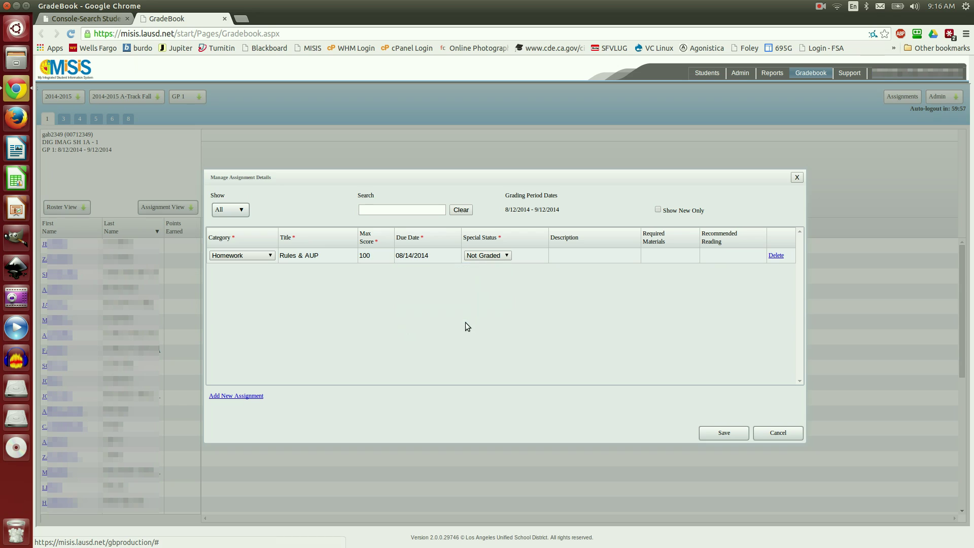
left_click(506, 258)
left_click(500, 264)
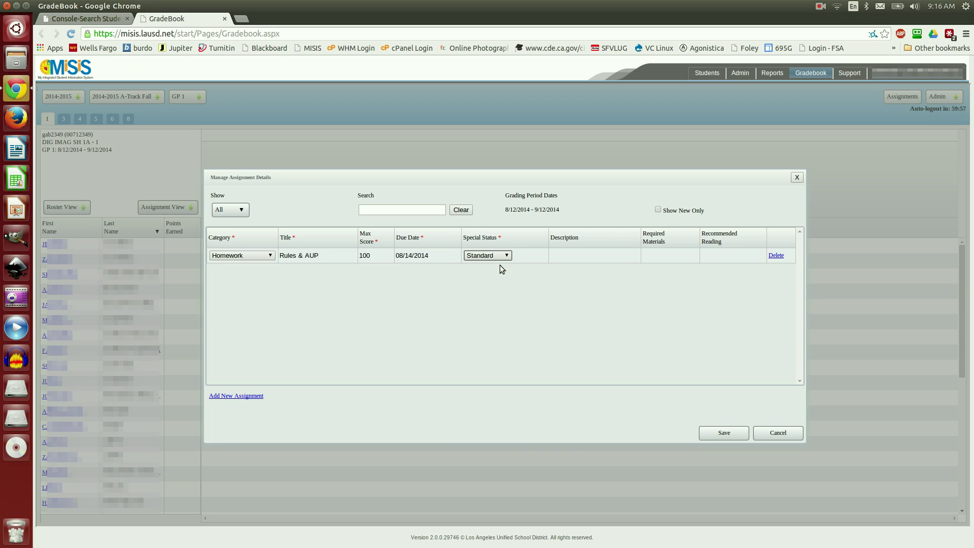
left_click(720, 432)
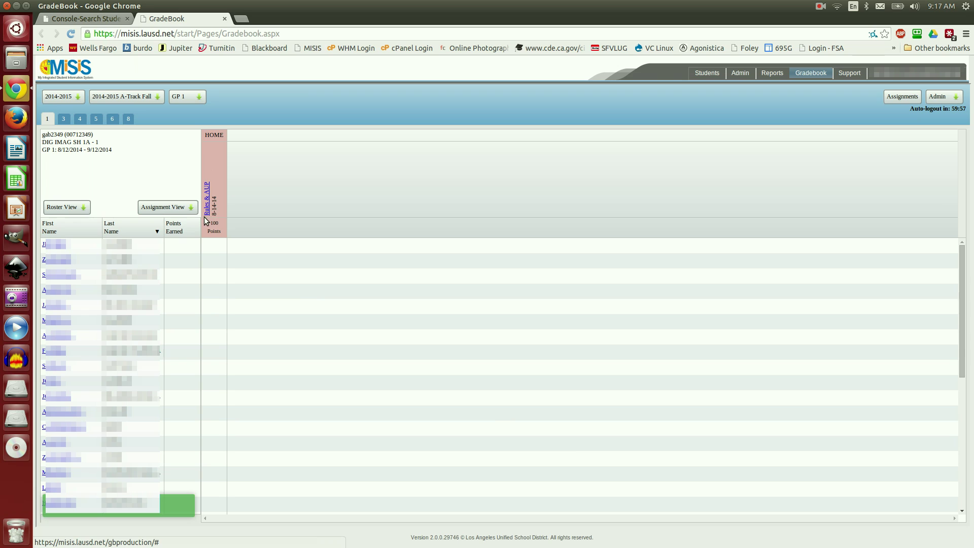
Add a Classwork assignment row titled 'Understanding Dud Dat'
left_click(903, 98)
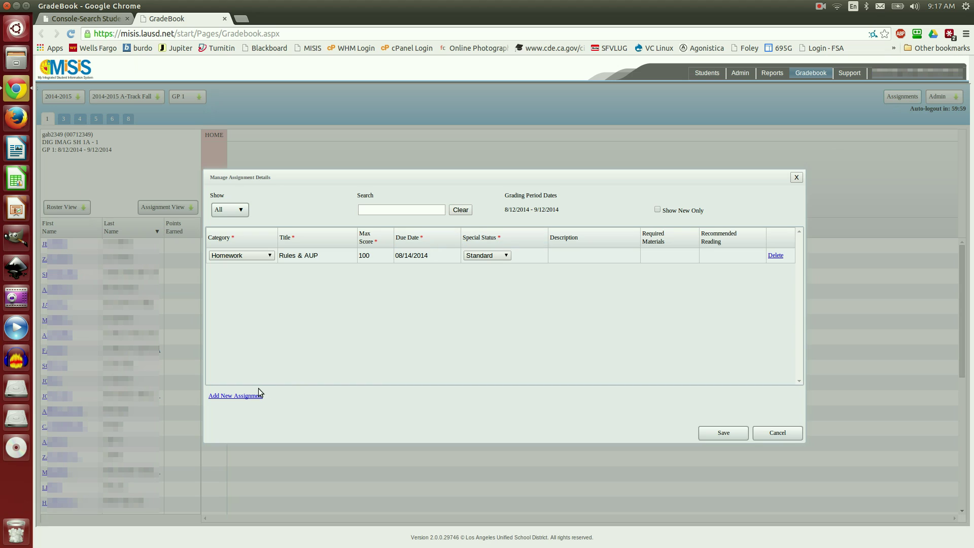
left_click(258, 394)
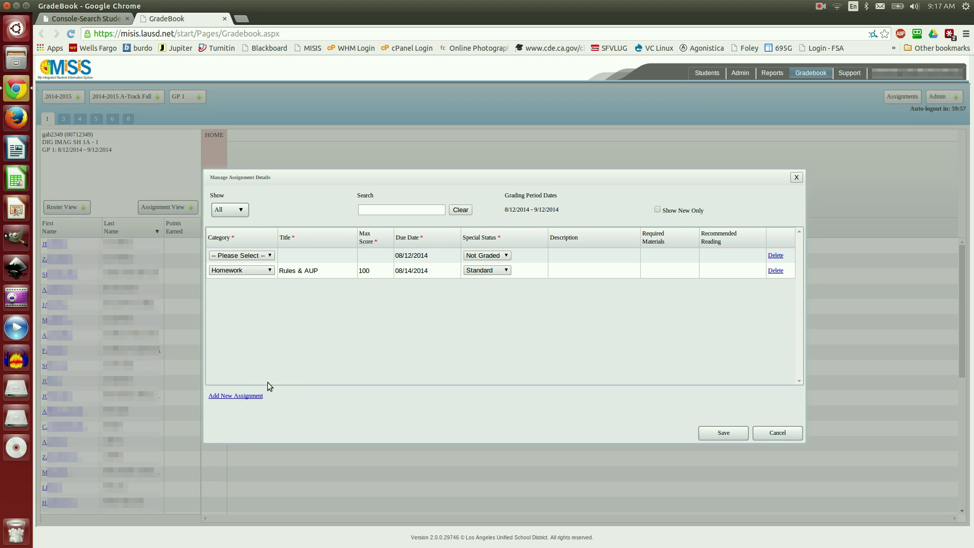
left_click(251, 255)
left_click(258, 273)
left_click(299, 254)
type("Understan")
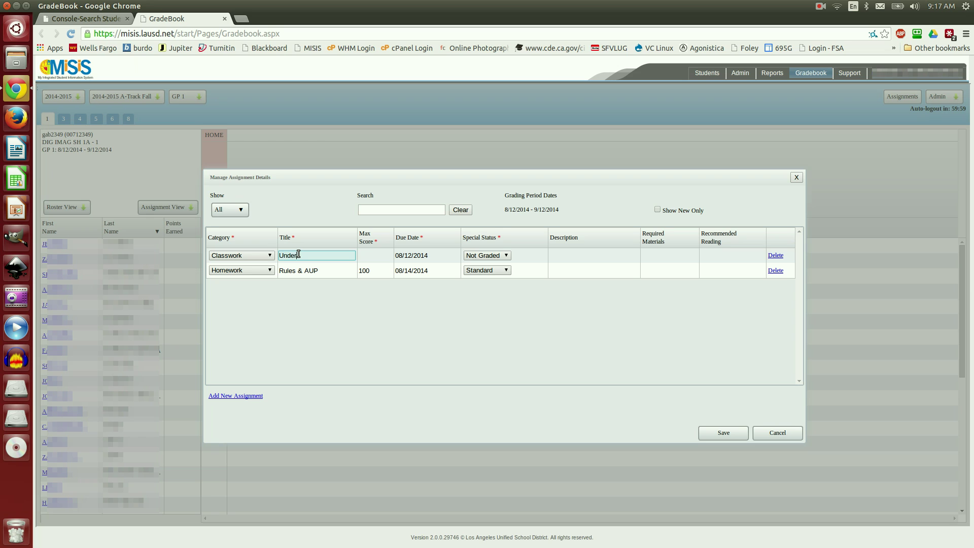
type("ding ")
type("Dud")
type(" Dates")
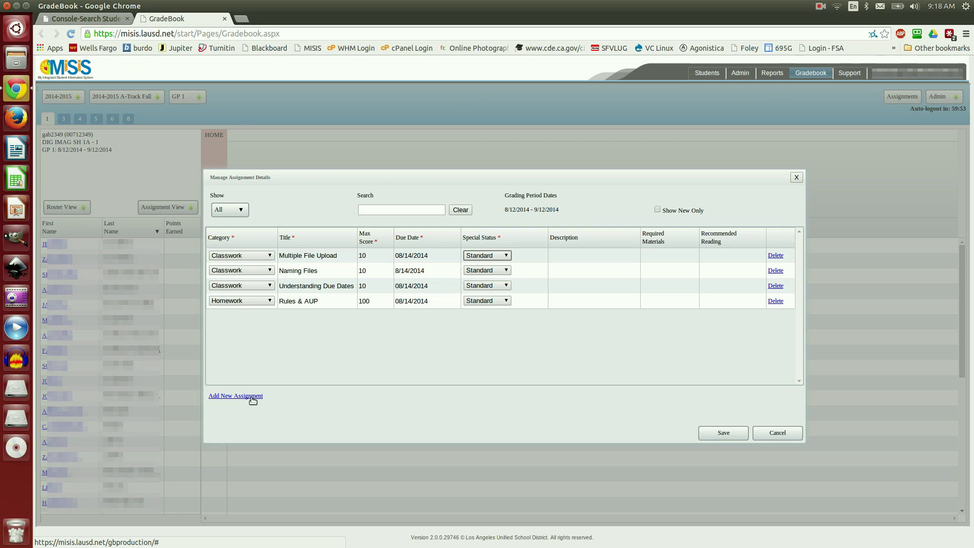
Add a Classwork assignment 'Compressed File Upload', 10 points, due 8/14, Standard status
left_click(252, 397)
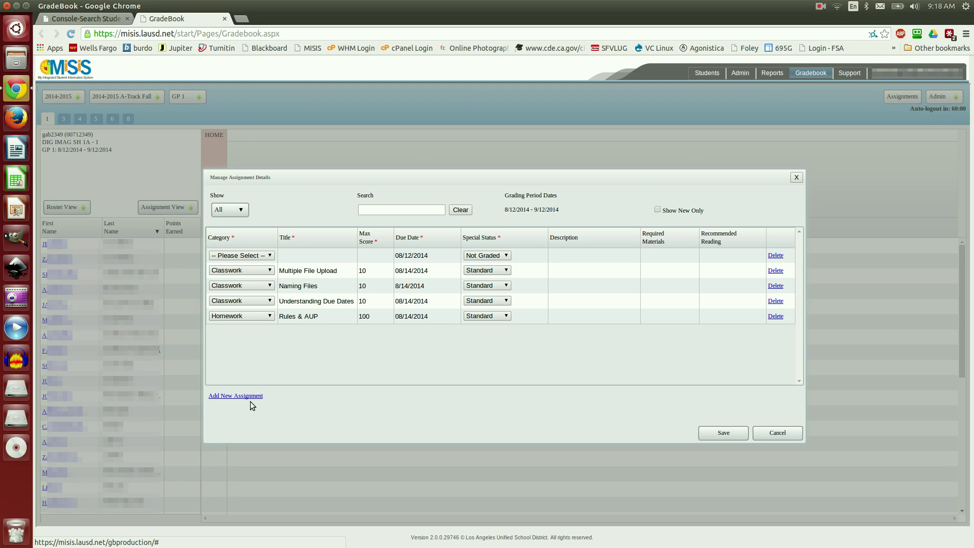
left_click(267, 256)
left_click(260, 272)
left_click(306, 254)
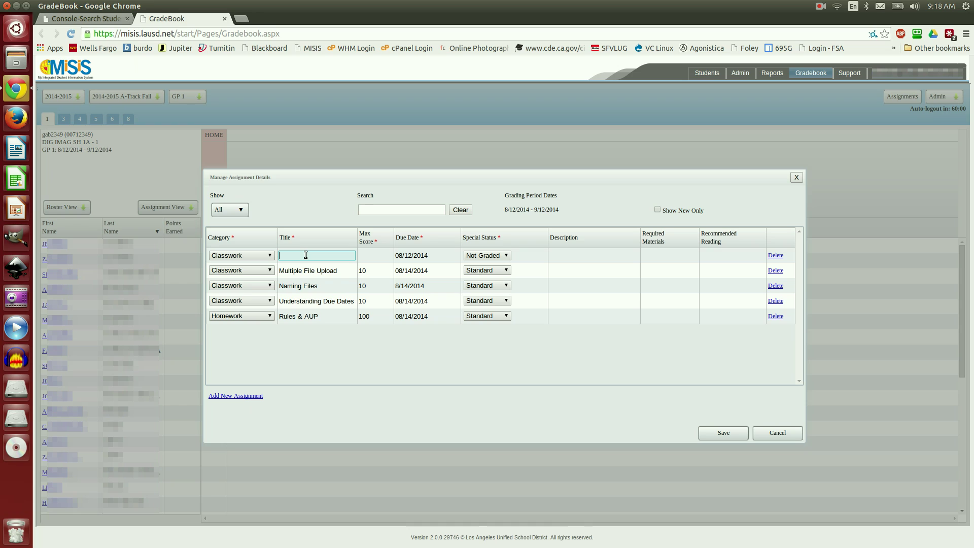
type("Compressed F")
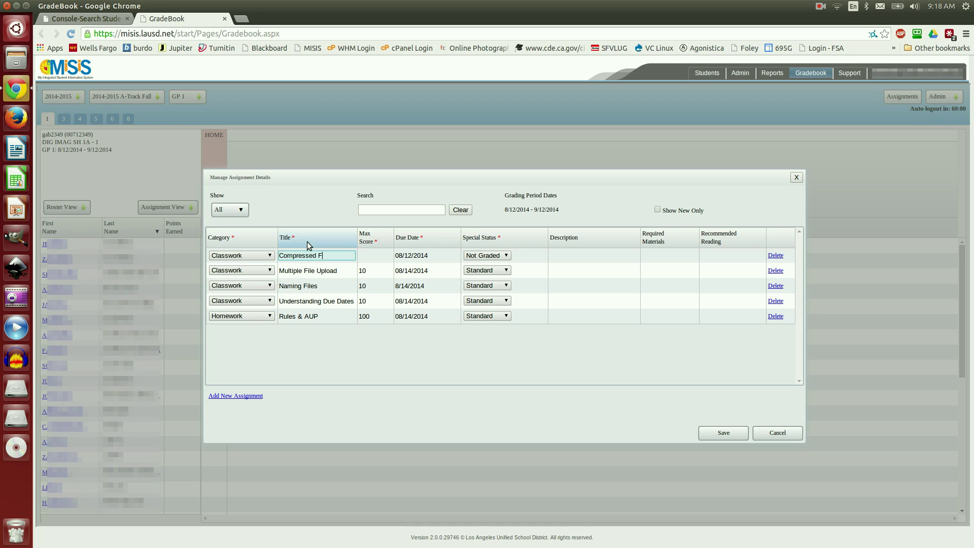
type("ile Upload")
key("Tab")
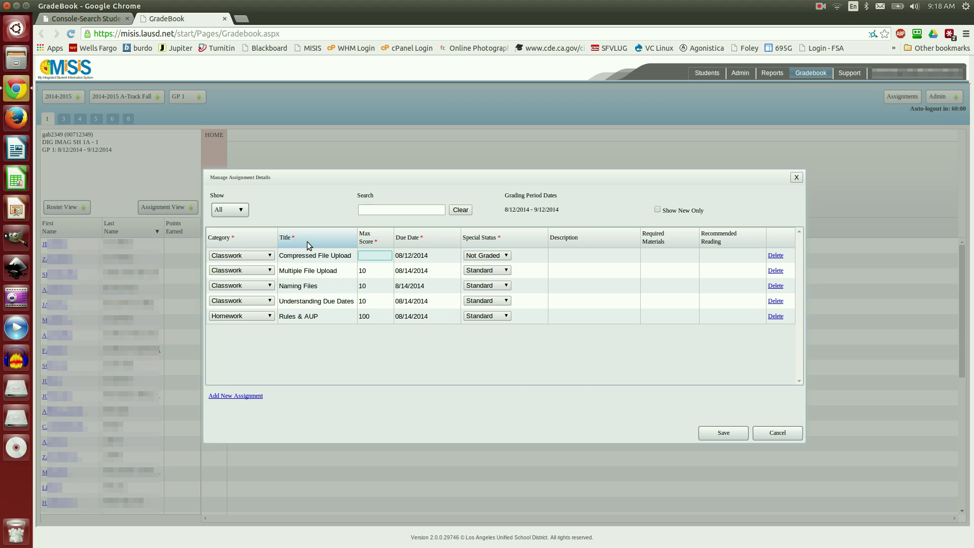
type("10")
key("Tab")
type("8/14")
key("Tab")
key("s")
key("Tab")
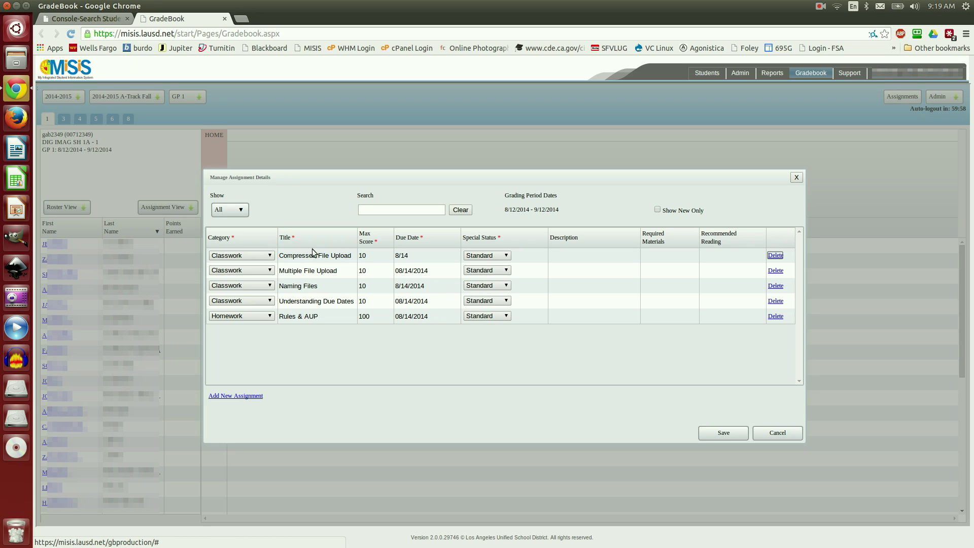
Dismiss the invalid due-date alert, reset Compressed File Upload's due date to August 14, and save
left_click(703, 432)
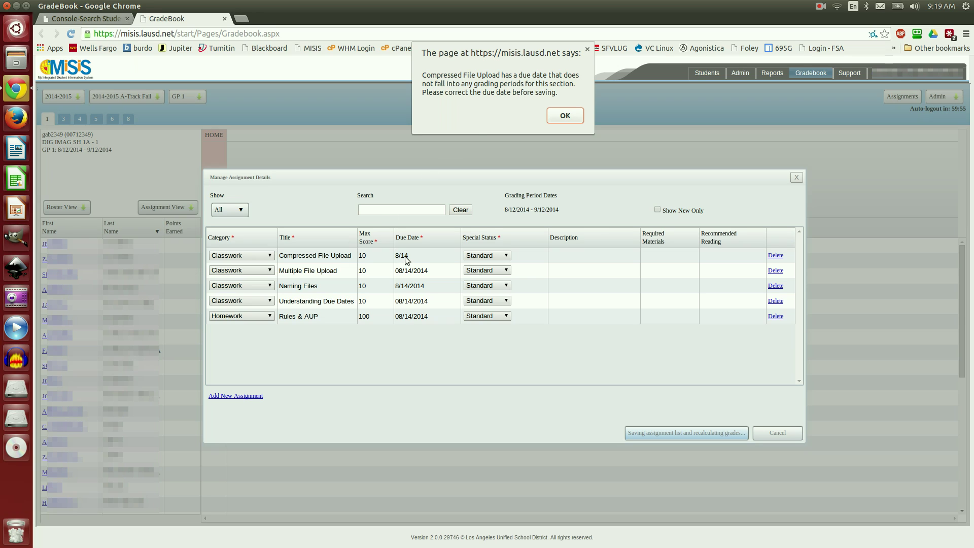
left_click(556, 119)
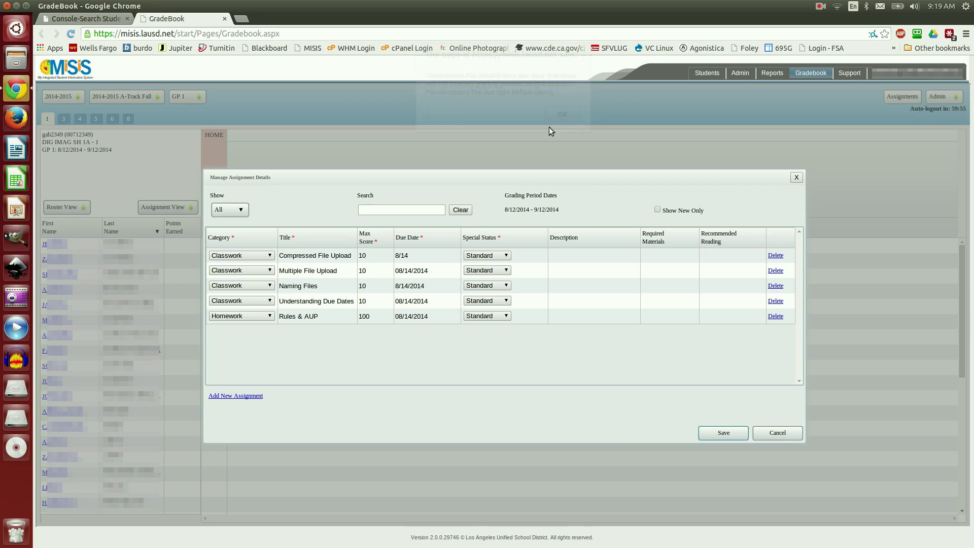
left_click(457, 257)
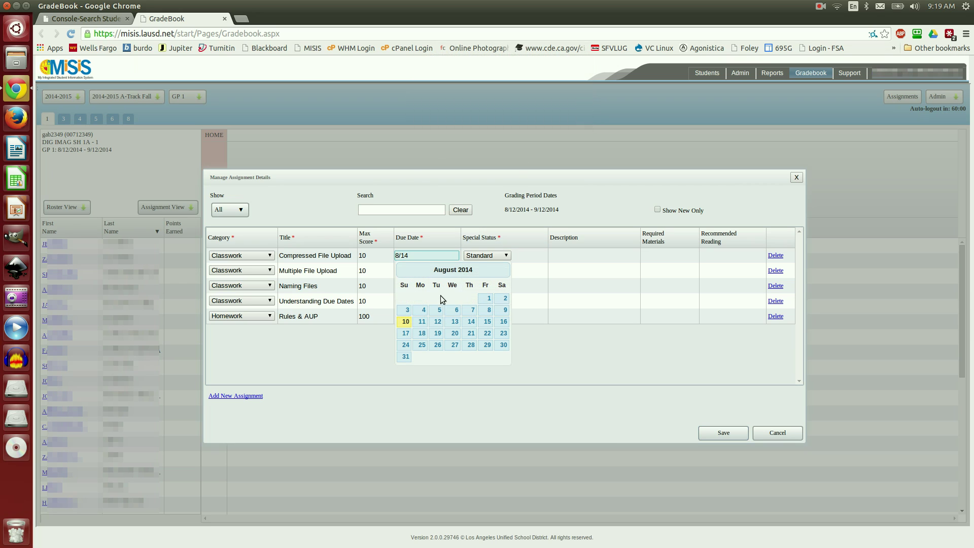
left_click(470, 322)
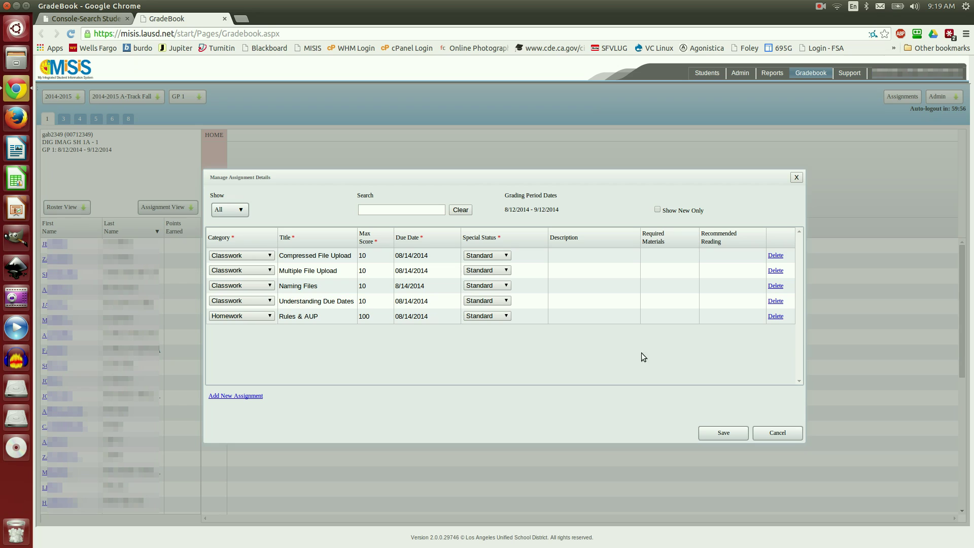
left_click(727, 433)
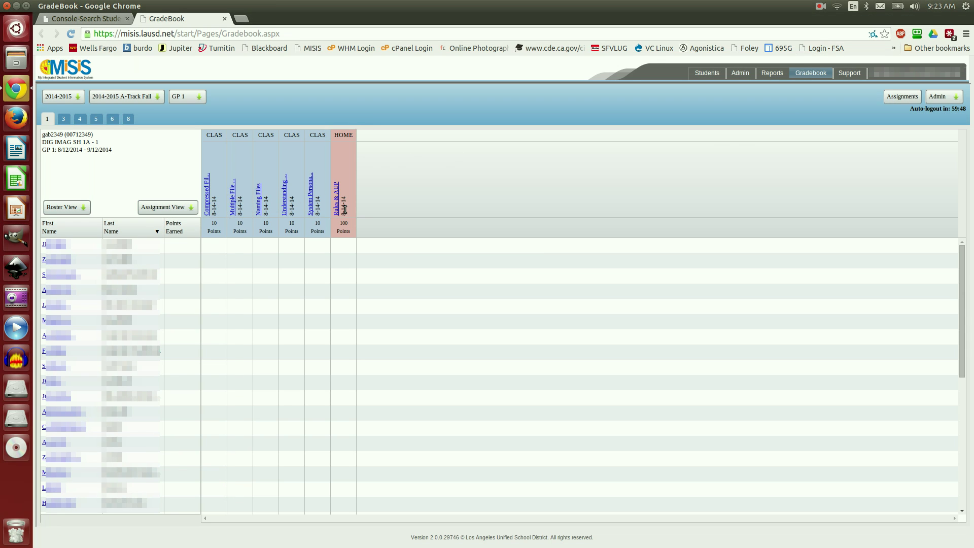
Score the first student 10 on Compressed File Upload and Multiple File Upload, rejecting a mistyped 90
left_click(214, 245)
type("10")
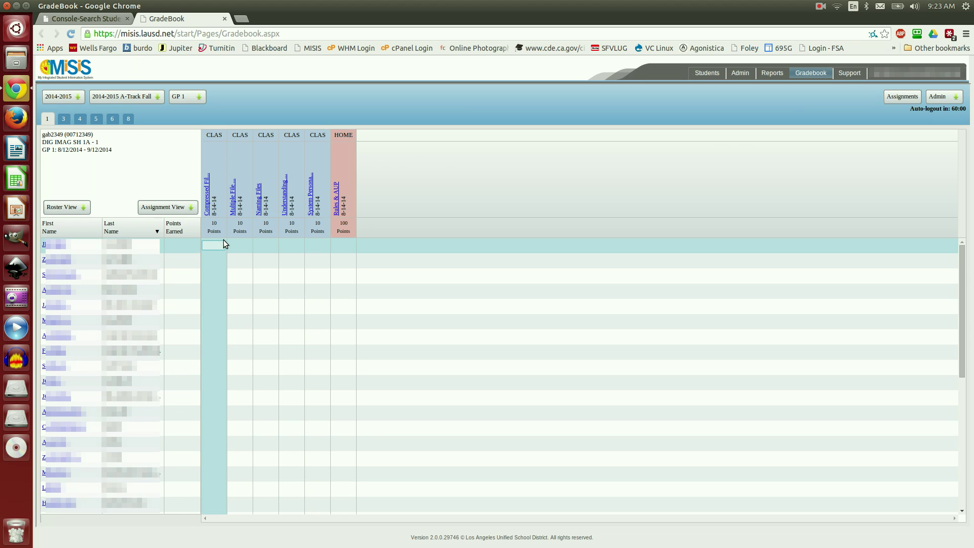
left_click(248, 245)
type("10")
left_click(267, 245)
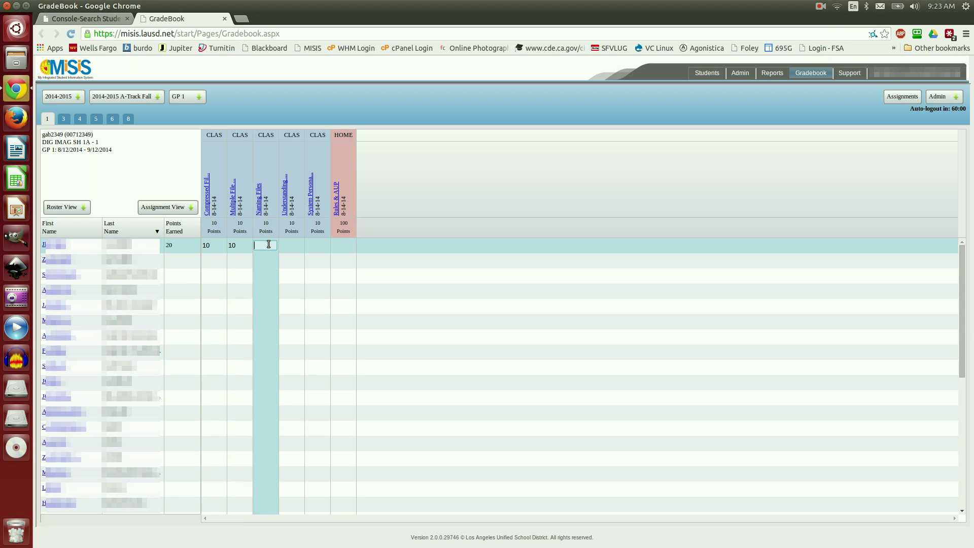
type("90")
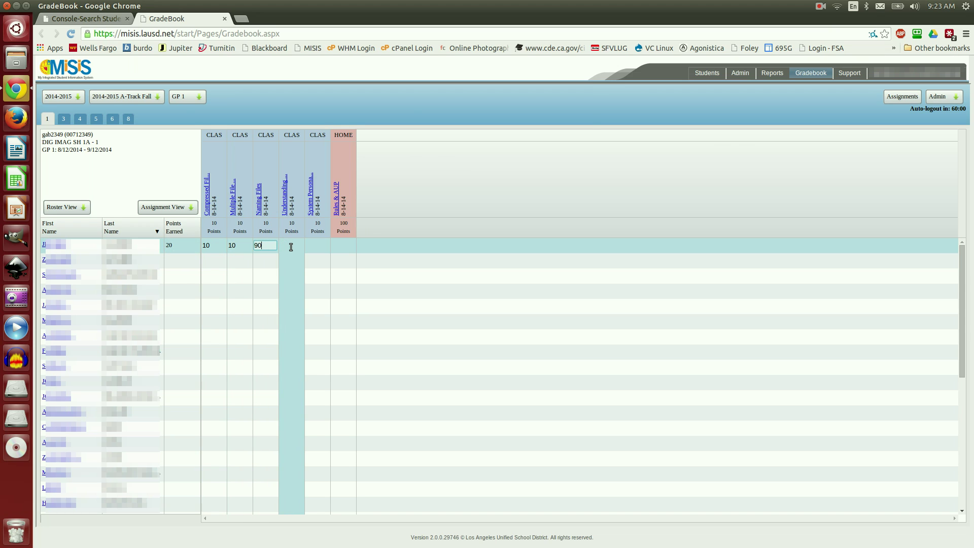
left_click(291, 248)
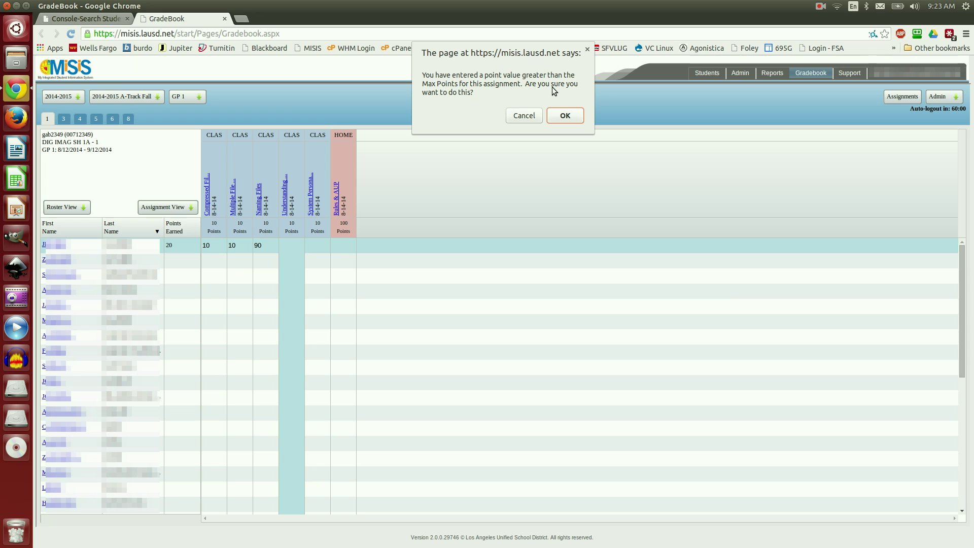
left_click(524, 115)
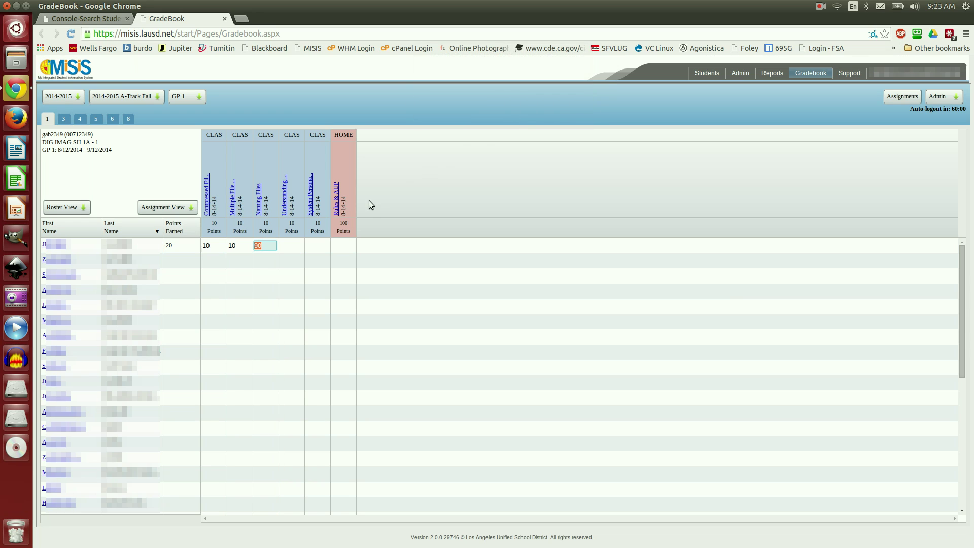
Score the first student 9 on Naming Files and 10 on Understanding Due Dates
type("10")
key("BackSpace")
key("BackSpace")
type("9")
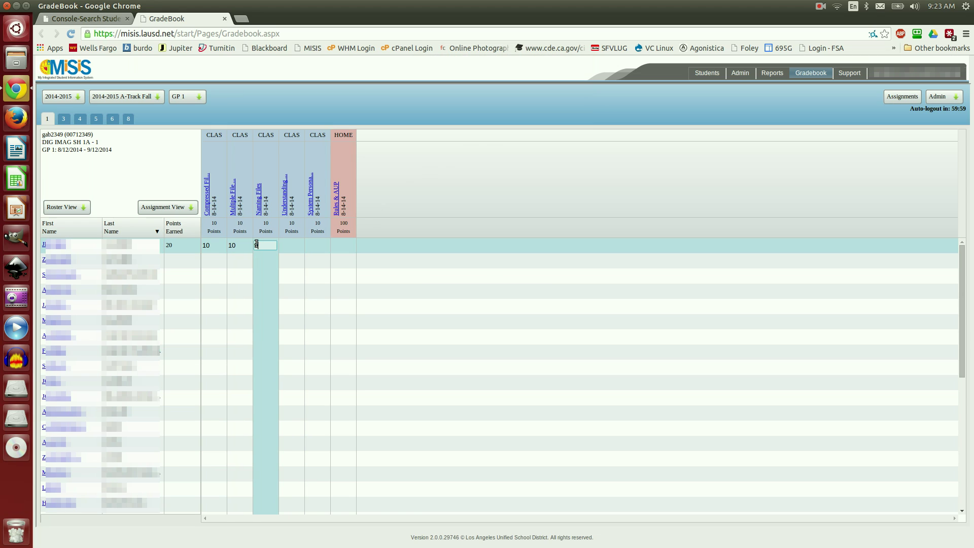
key("Tab")
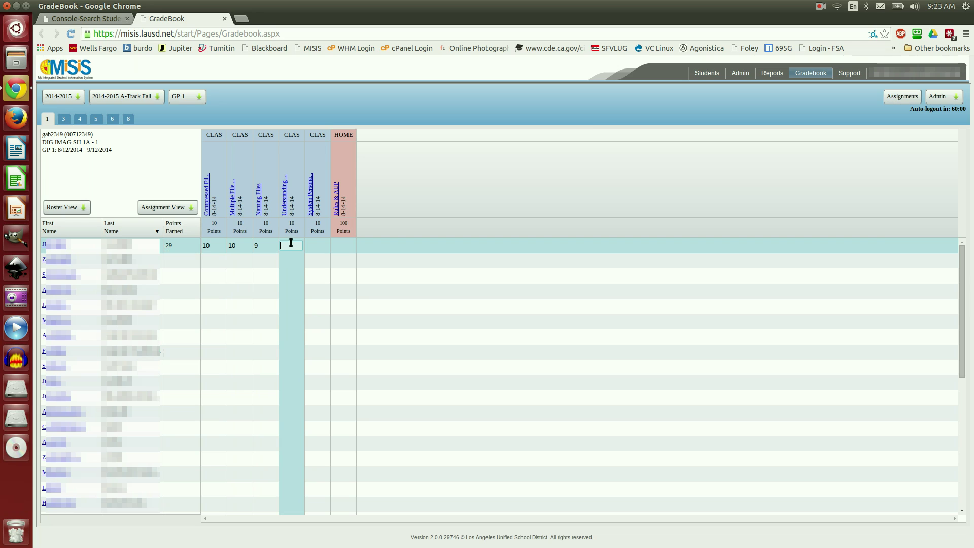
type("10")
key("Tab")
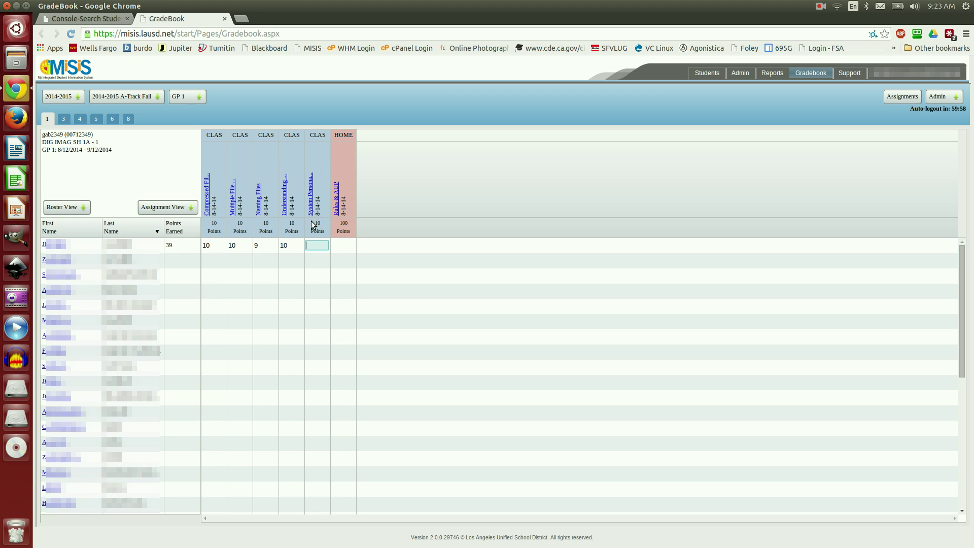
Change System Personalization's max score from 10 to 20 and save it
left_click(313, 207)
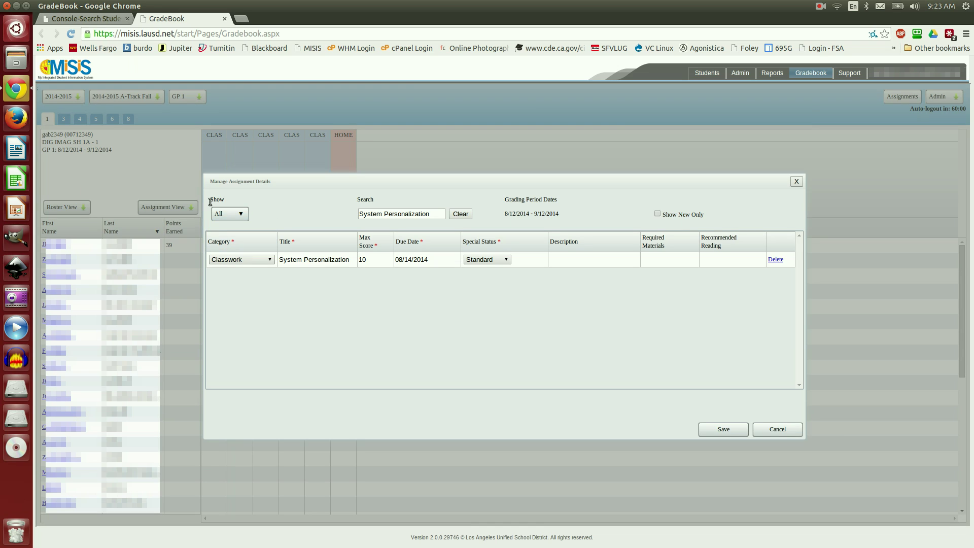
left_click_drag(371, 259, 358, 260)
key("BackSpace")
type("20")
left_click(716, 428)
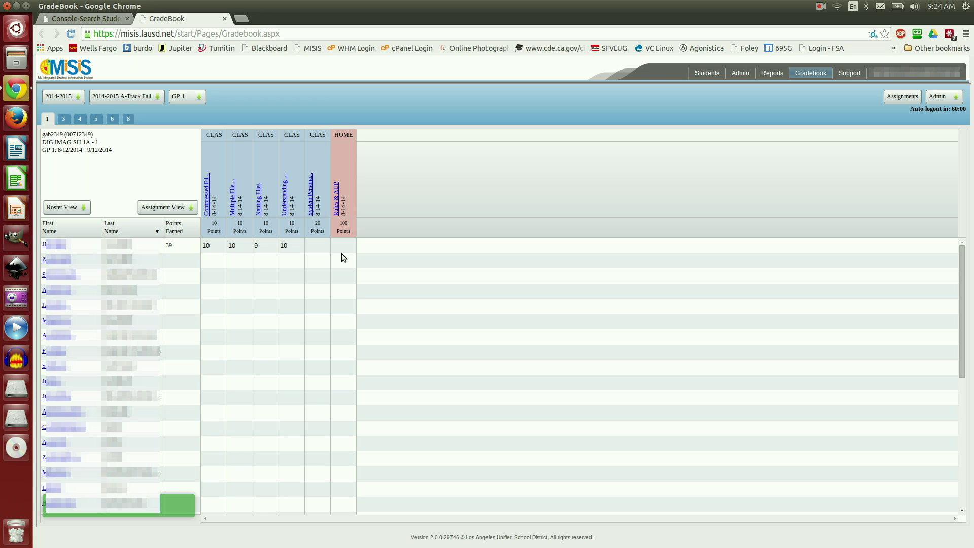
Enter 15 on System Personalization and 85 on Rules & AUP for the first student
left_click(319, 247)
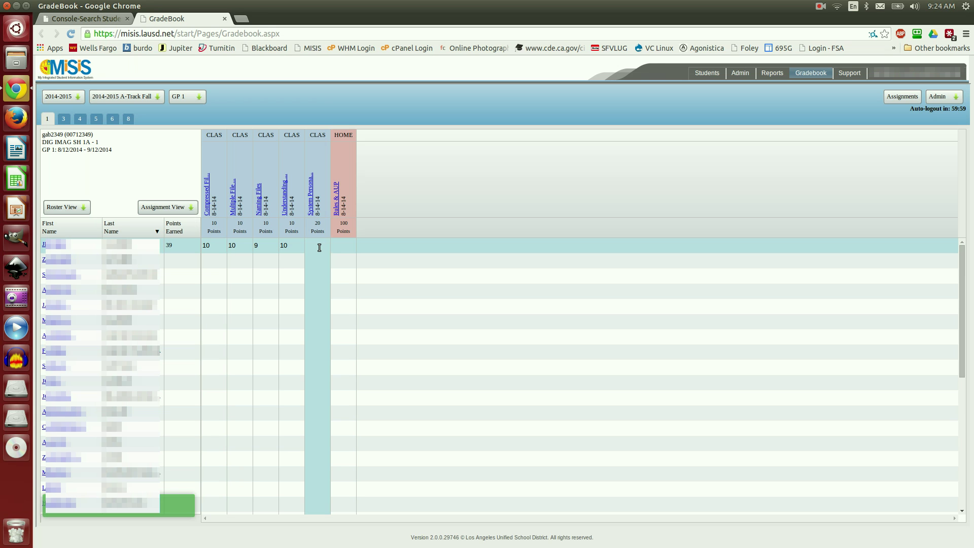
type("15")
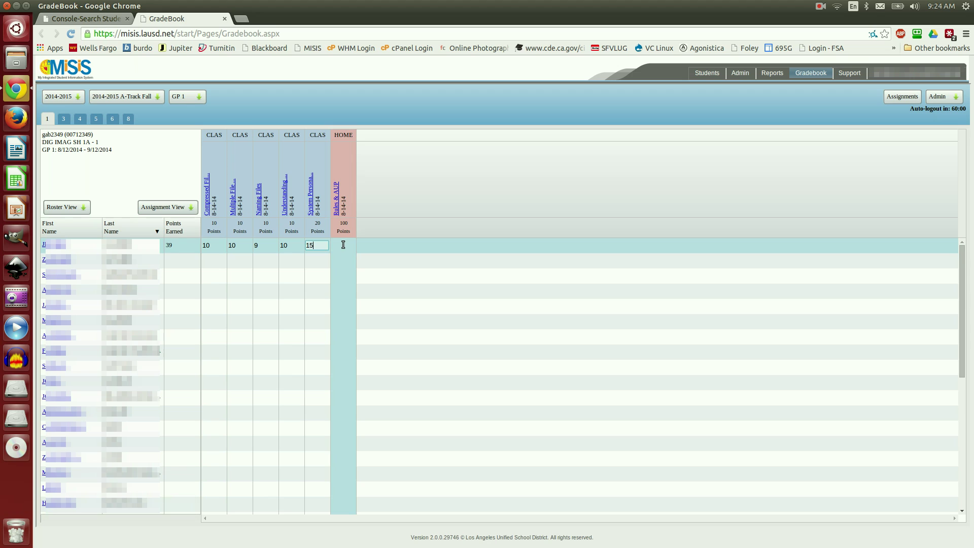
left_click(346, 247)
type("85")
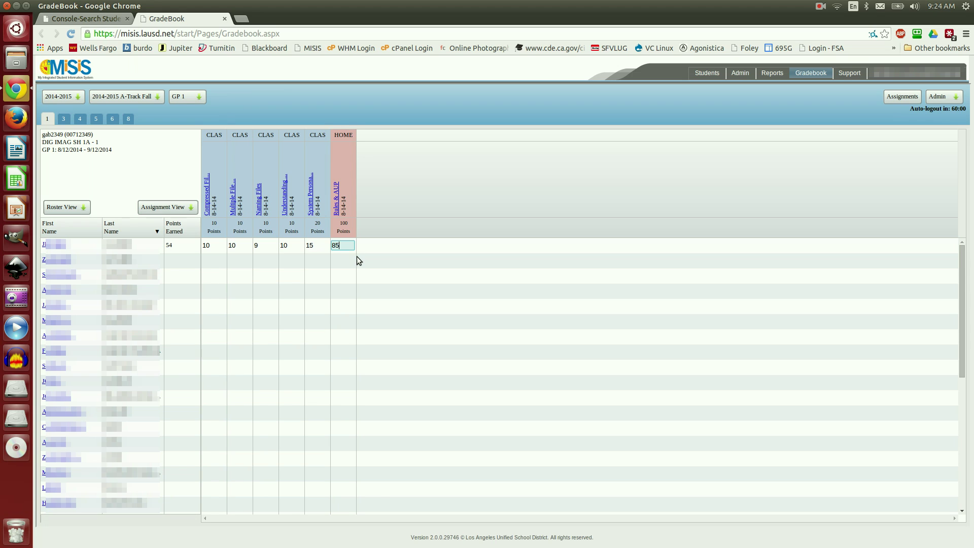
left_click(395, 248)
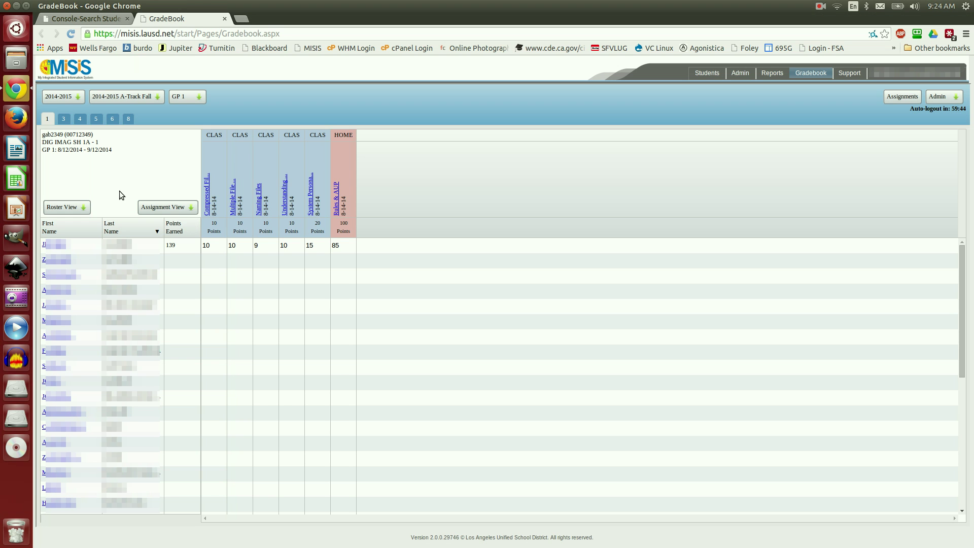
Show the Overall Percent and Calc Grade columns, then change the first student's Rules & AUP score to 86
left_click(65, 207)
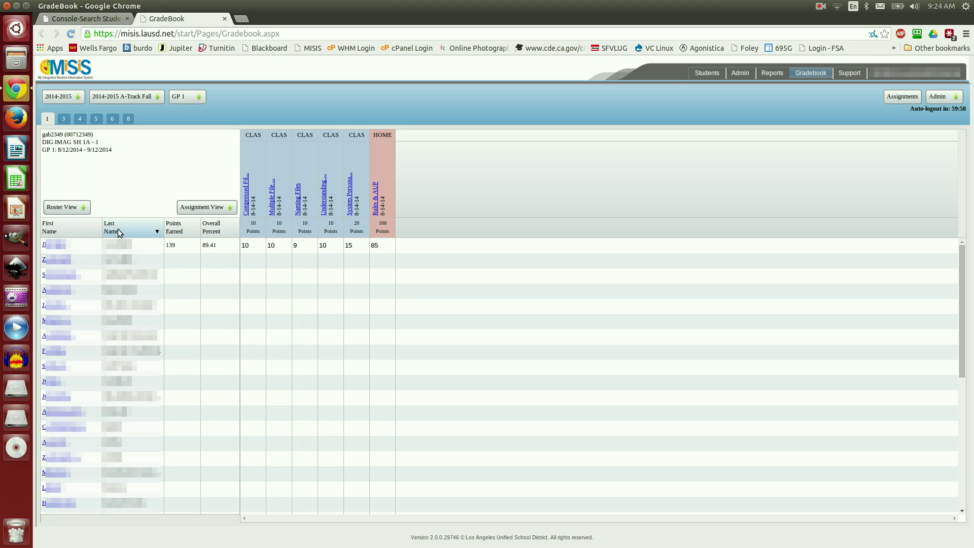
left_click(79, 209)
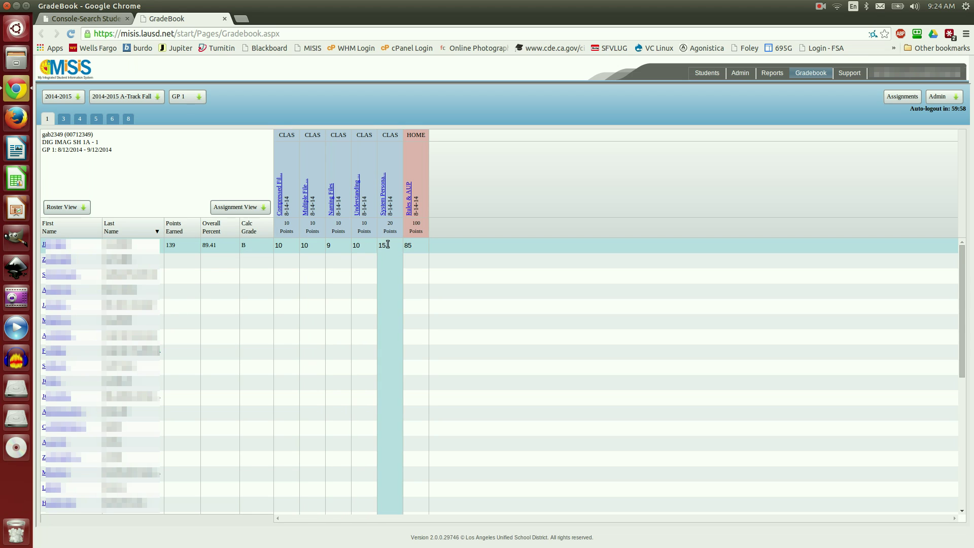
left_click(414, 245)
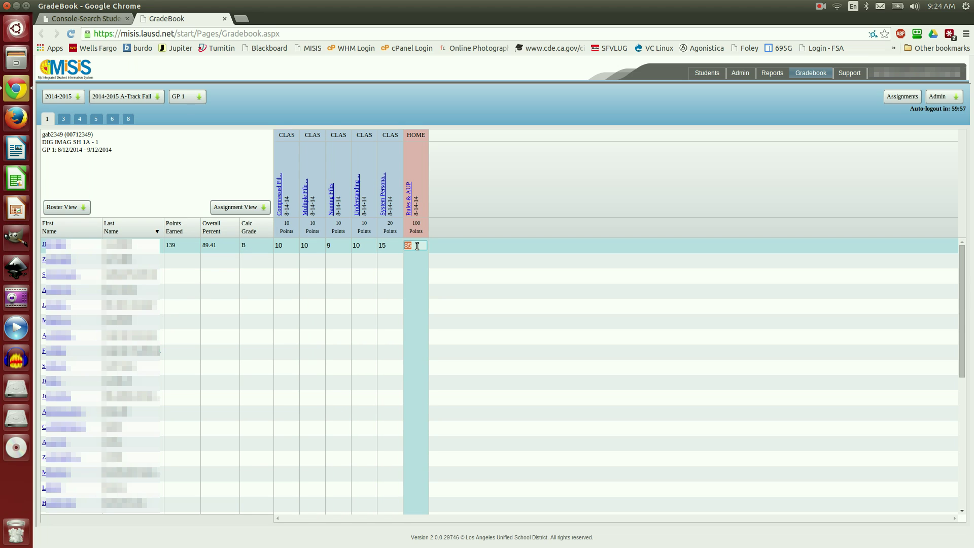
type("86")
key("Return")
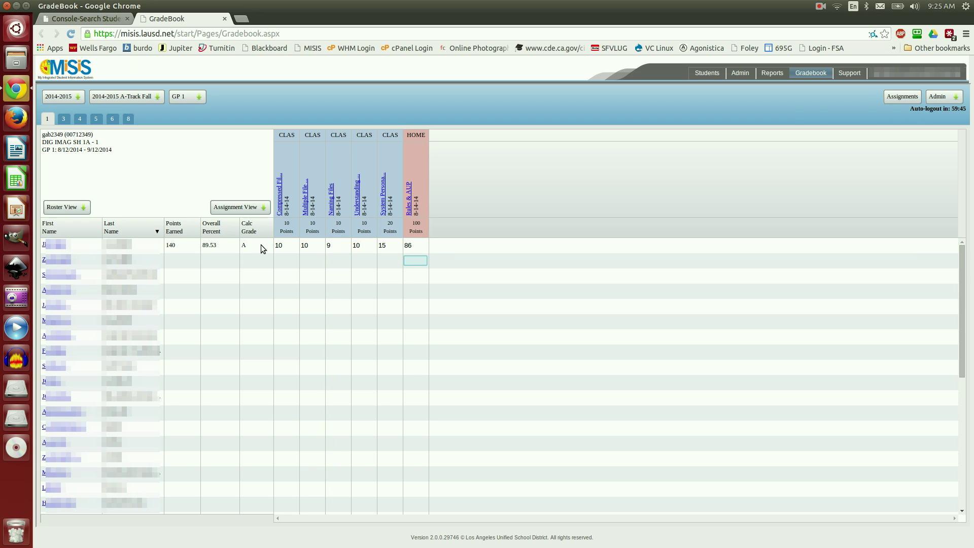
left_click(430, 189)
Save the class as template 'Topic 1 Common' described 'First section for my classes'
left_click(950, 97)
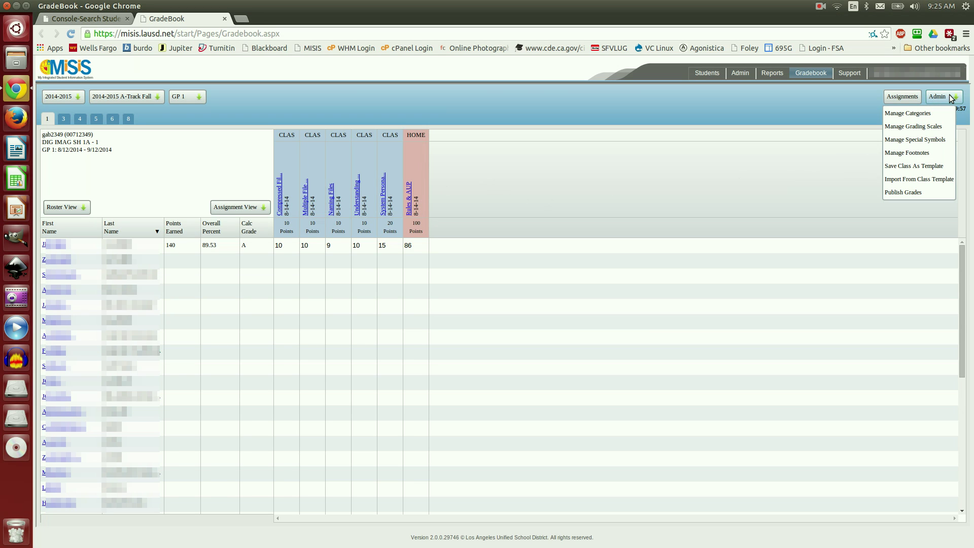
left_click(907, 168)
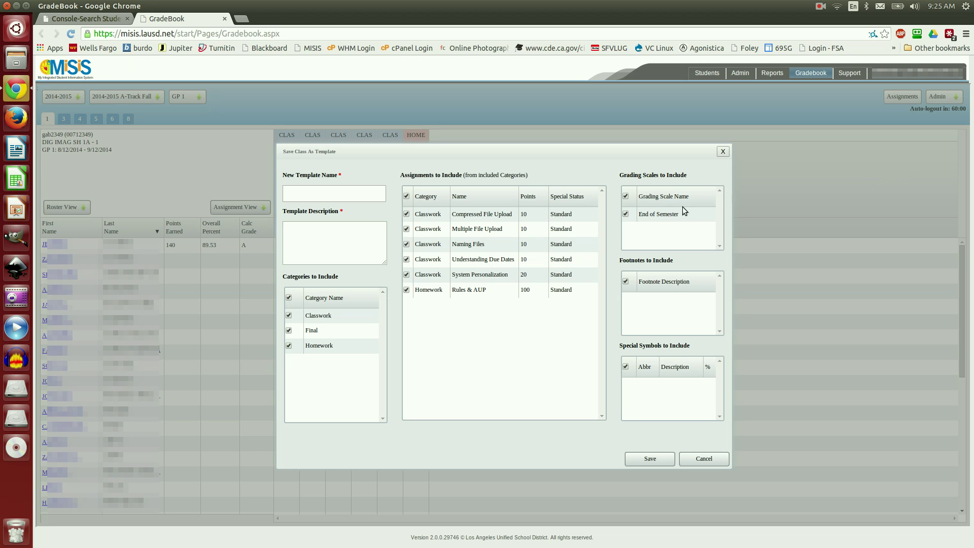
left_click(346, 196)
type("Topic 1 Common")
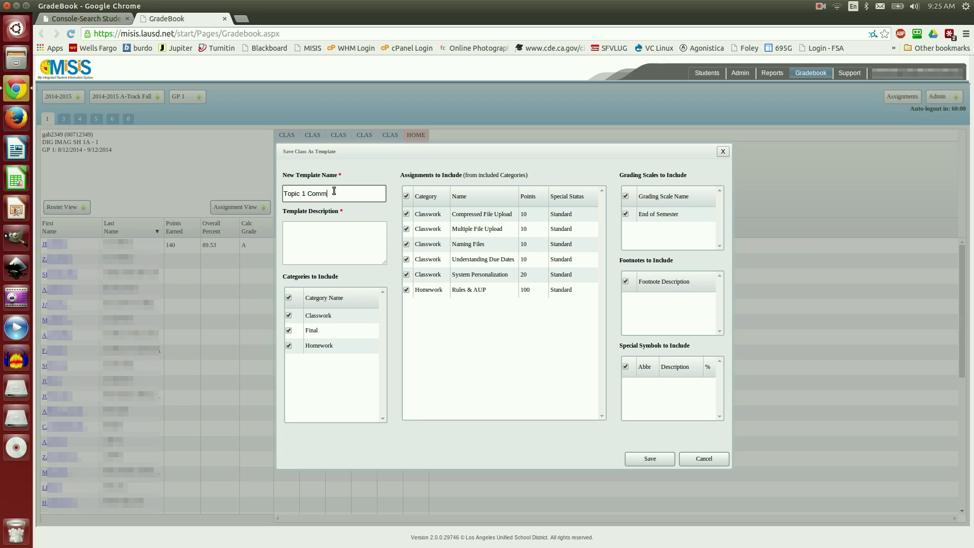
left_click(342, 231)
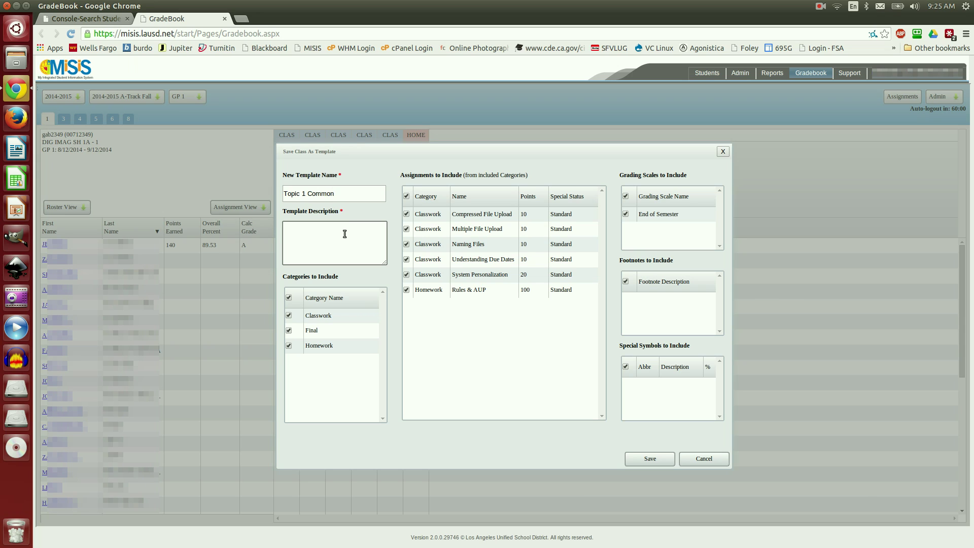
type("First section for my classes")
left_click(665, 457)
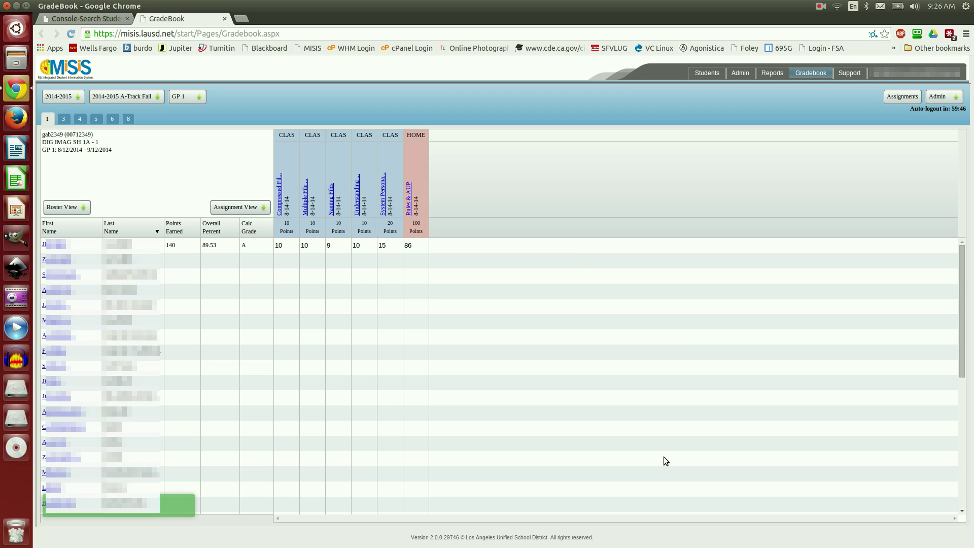
Switch to the DIG IMAG SH 1A - 2 class and import the Topic 1 Common template
left_click(65, 121)
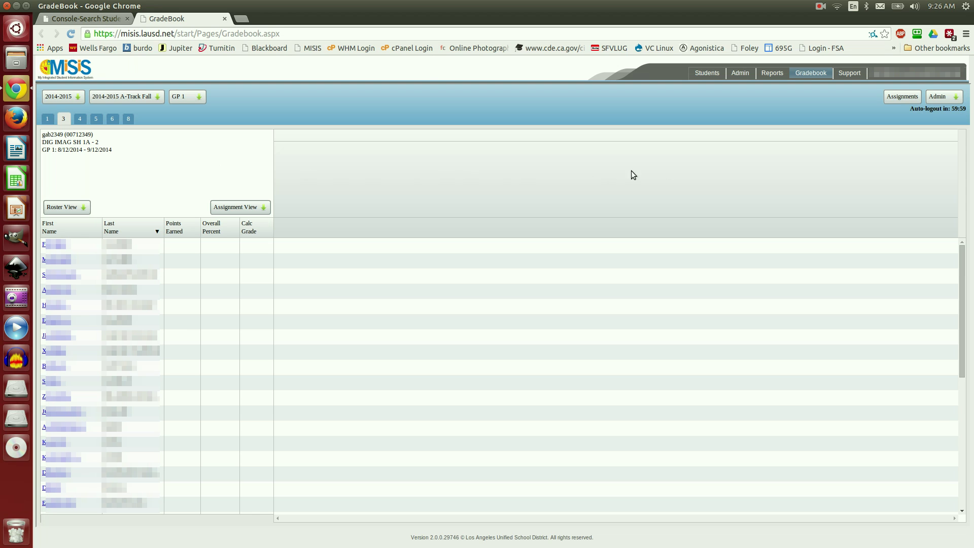
left_click(946, 97)
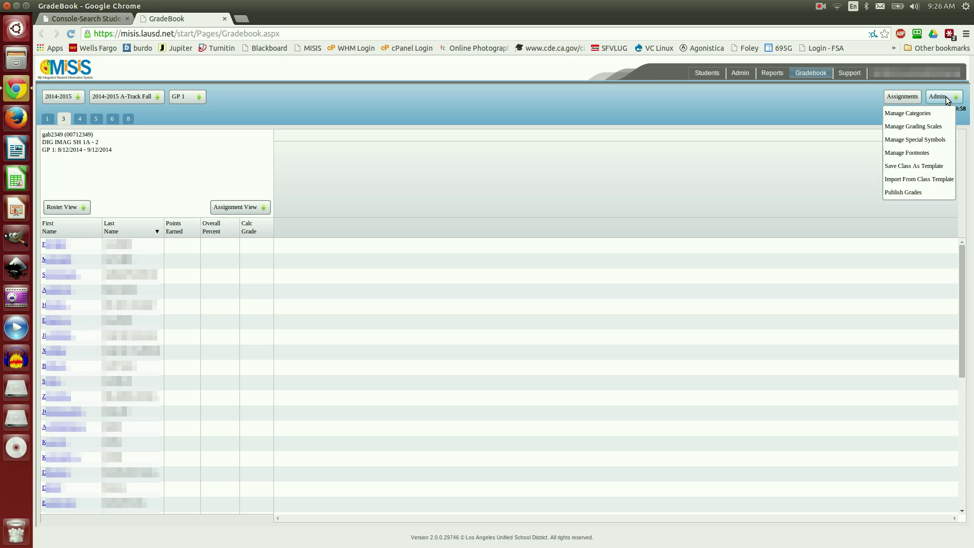
left_click(910, 179)
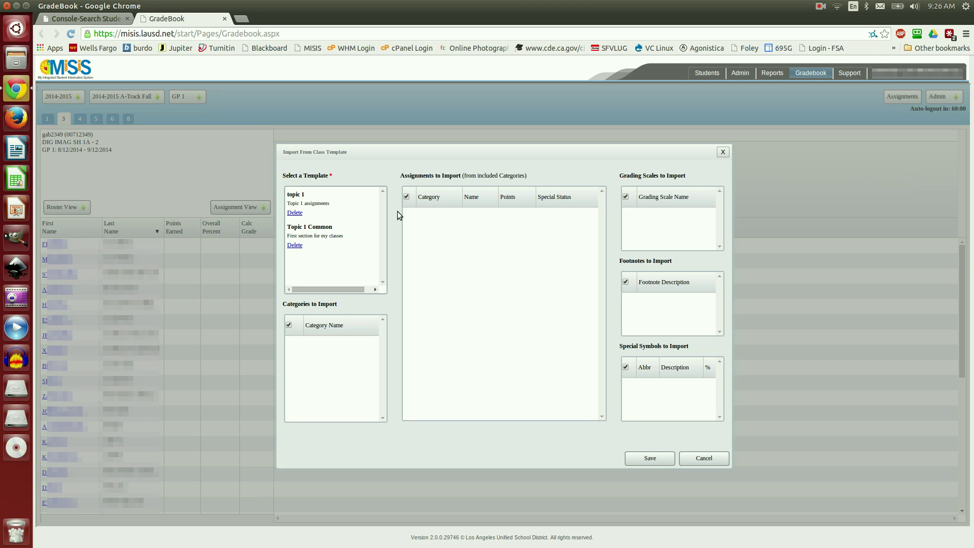
left_click(309, 237)
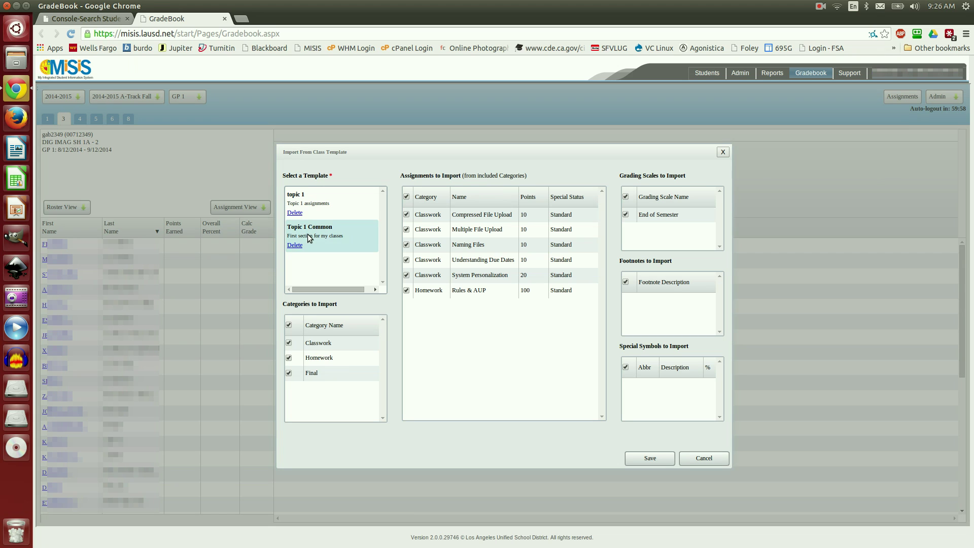
left_click(647, 461)
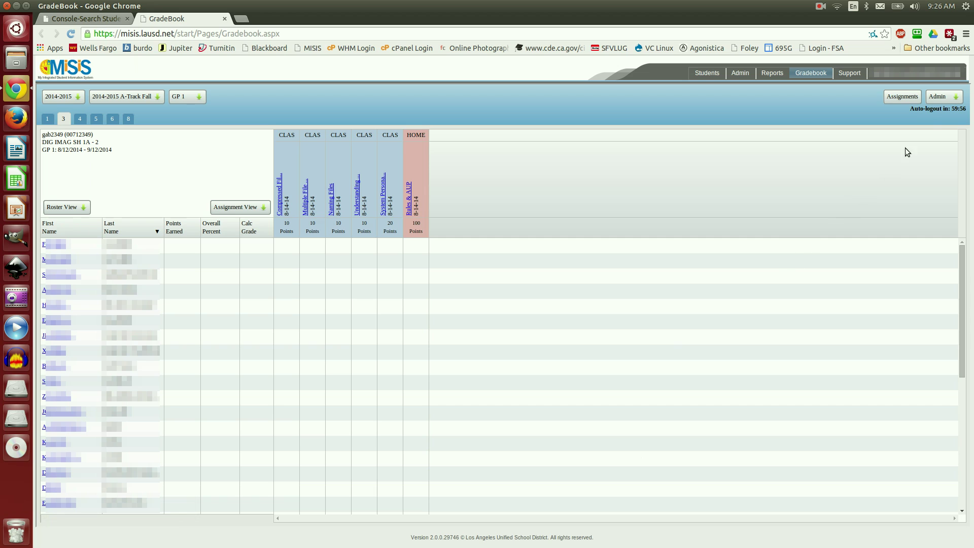
left_click(939, 99)
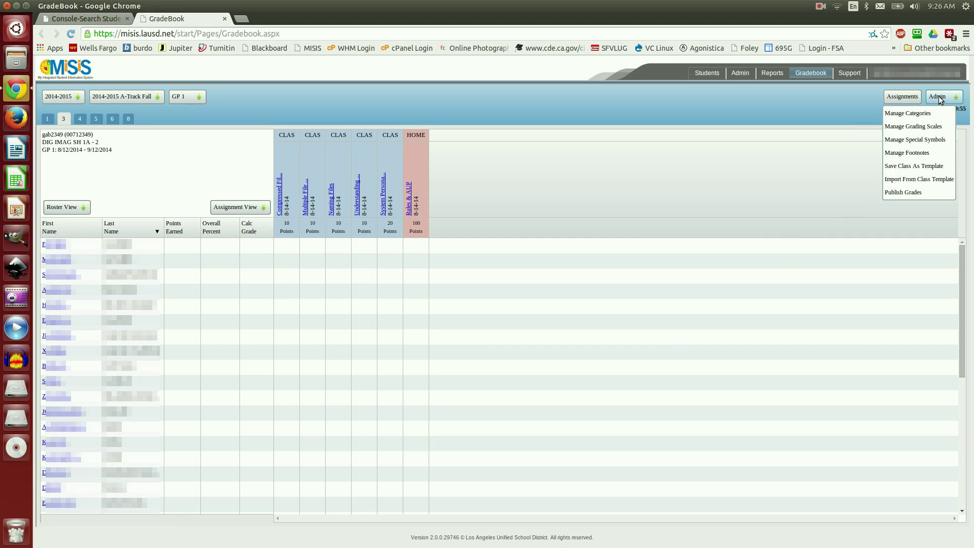
left_click(926, 129)
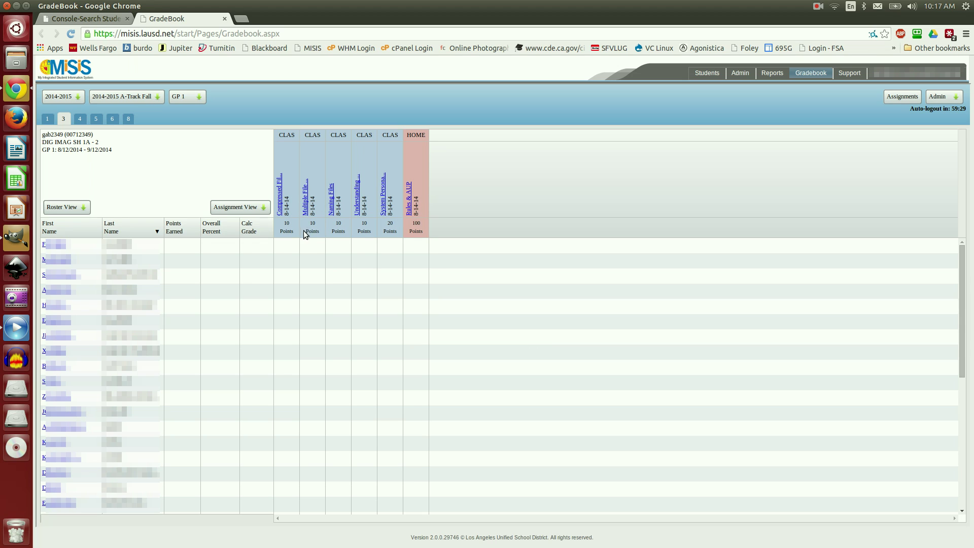
Delete the Projects, Quizzes and Tests grade categories
left_click(945, 100)
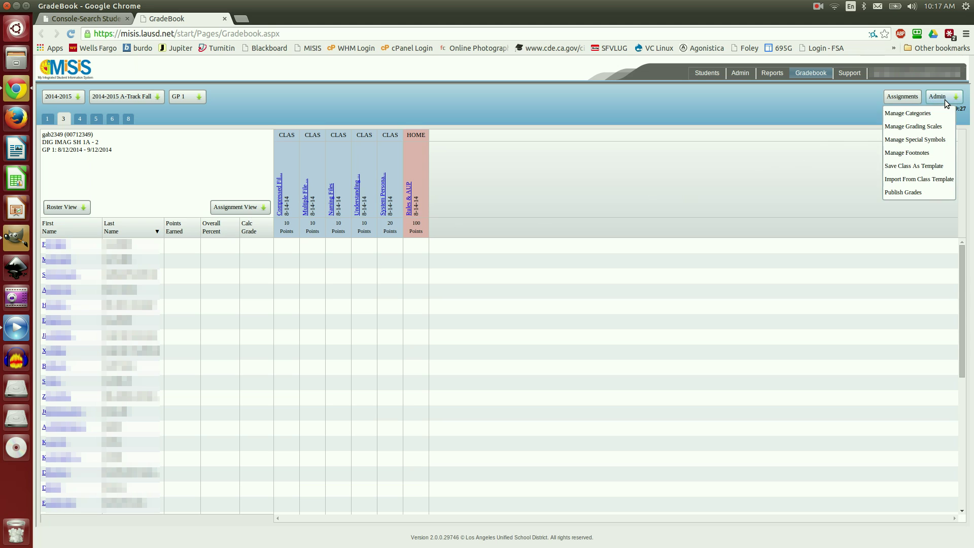
left_click(932, 128)
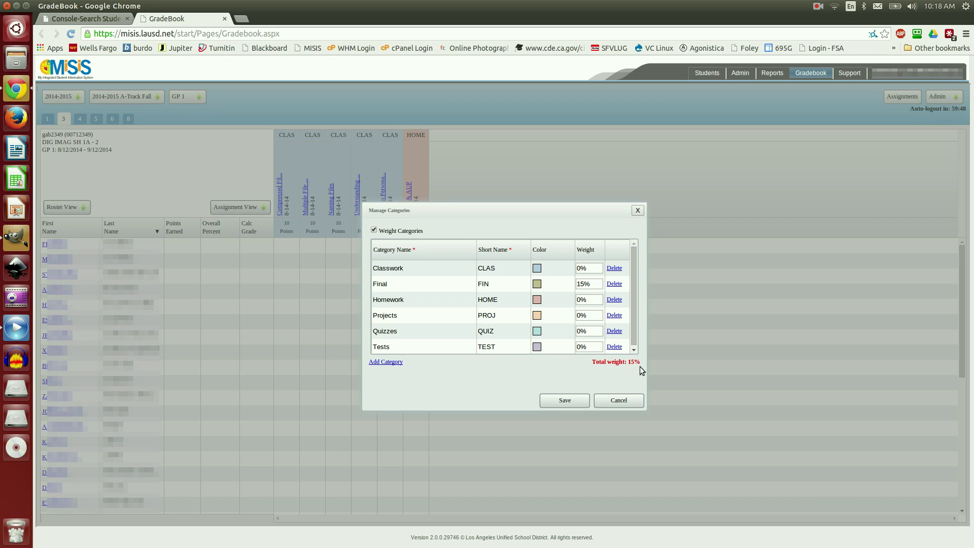
left_click(615, 315)
left_click(614, 315)
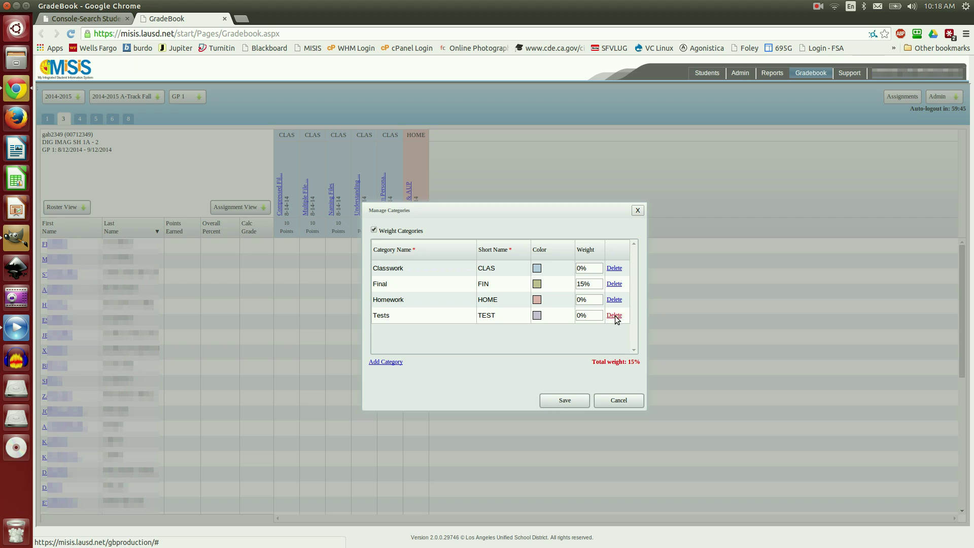
left_click(615, 315)
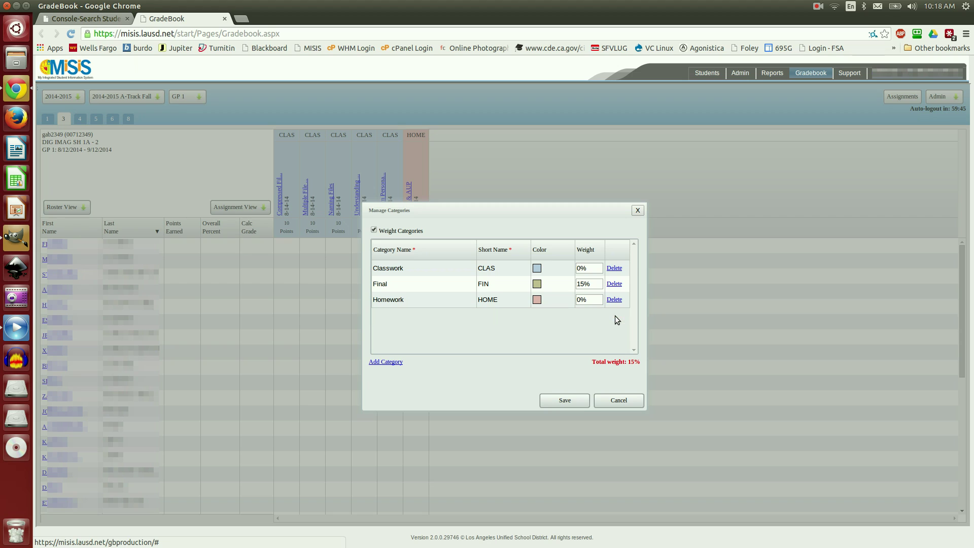
Set Classwork weight to 75% and Homework to 10%, and save the categories
left_click(593, 268)
type("70")
left_click(588, 300)
type("10")
left_click(586, 327)
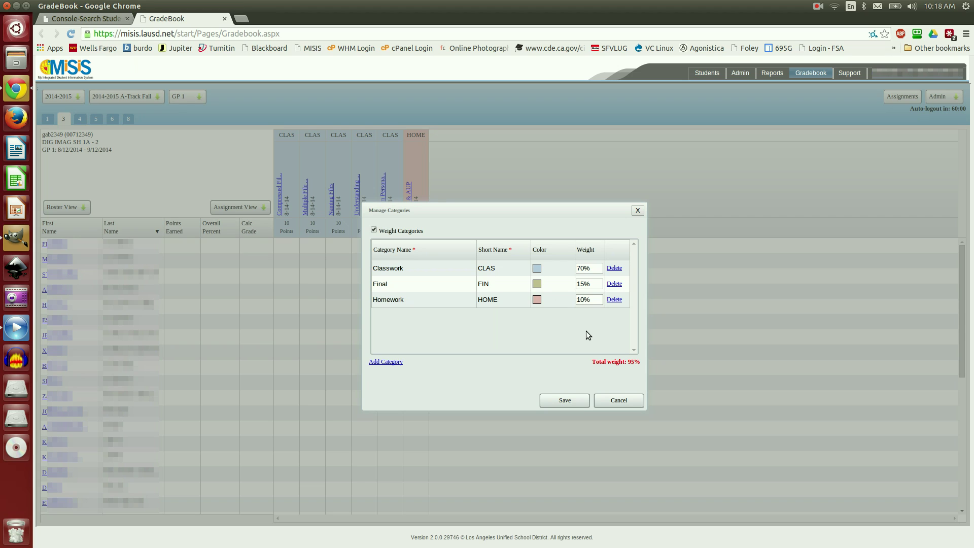
left_click(593, 269)
type("75%")
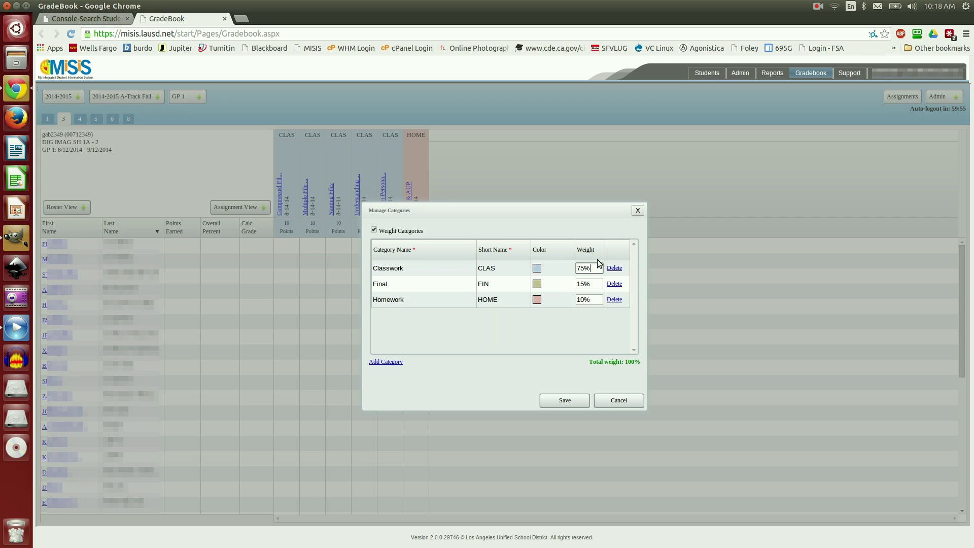
left_click(579, 401)
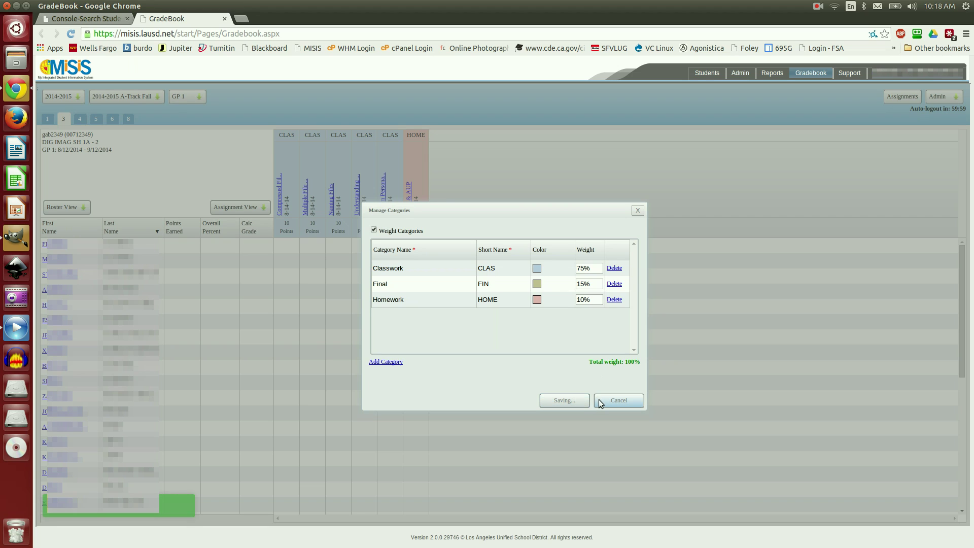
left_click(598, 401)
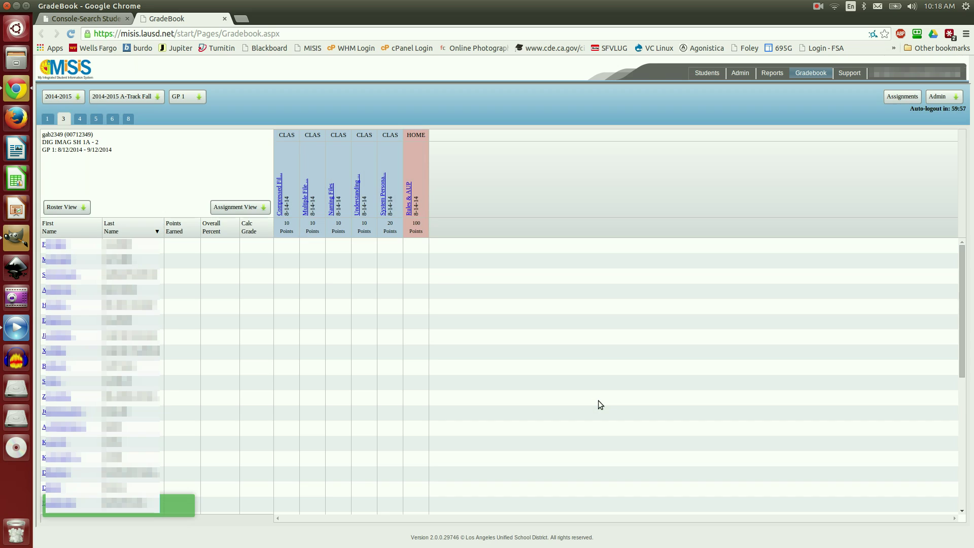